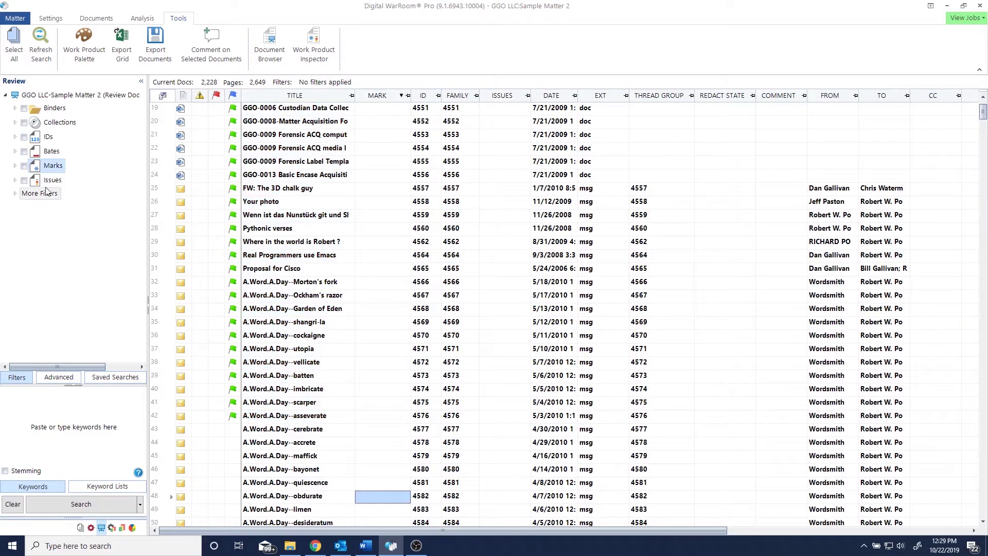
Search the review documents using the Production candidates special filter.
{"action": "left_click", "coordinate": [15, 166]}
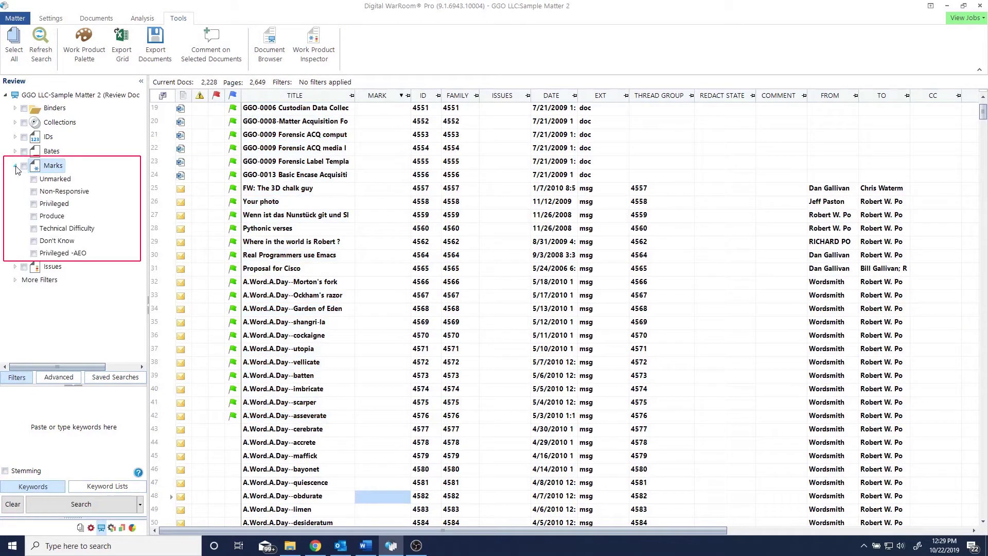
{"action": "left_click", "coordinate": [15, 280]}
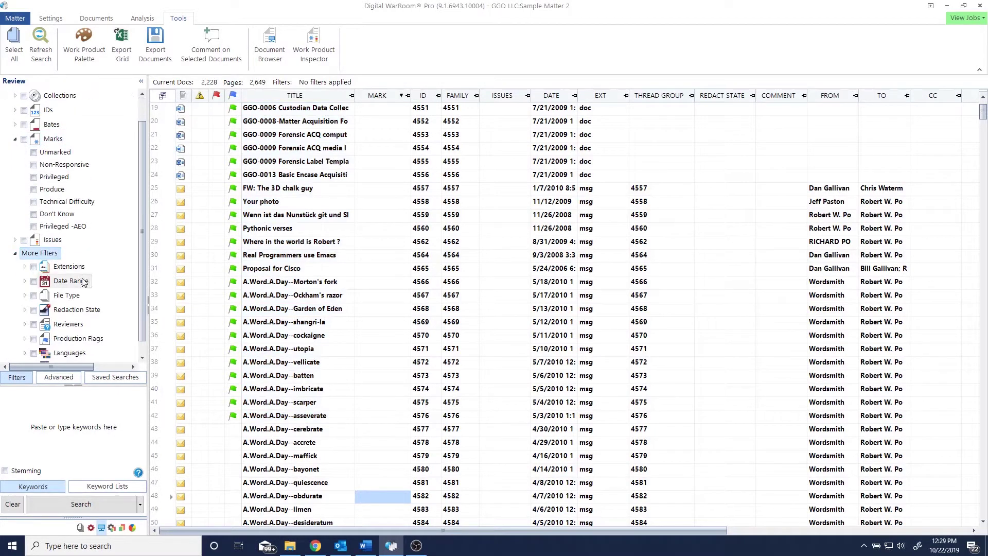
{"action": "left_click", "coordinate": [25, 354]}
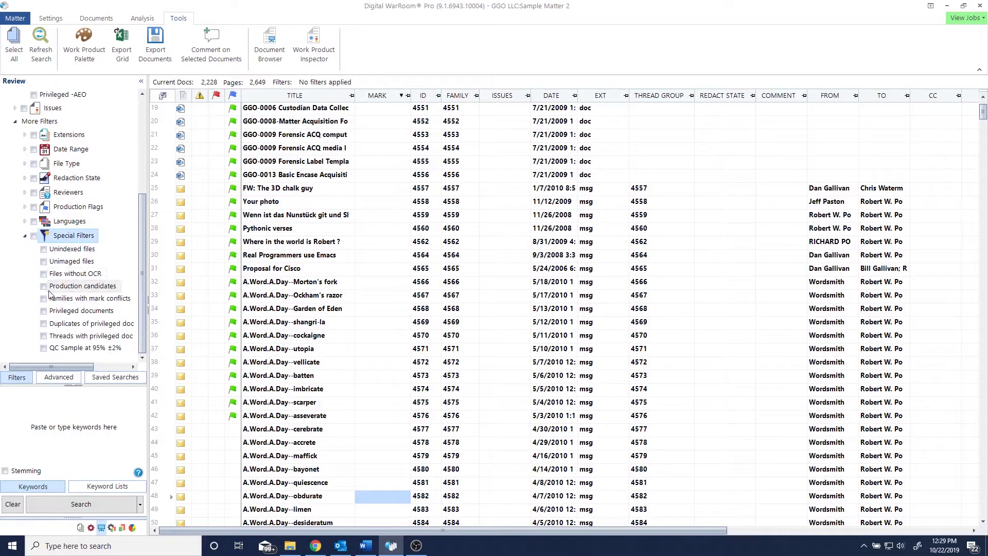
{"action": "left_click", "coordinate": [44, 287]}
{"action": "left_click", "coordinate": [44, 287]}
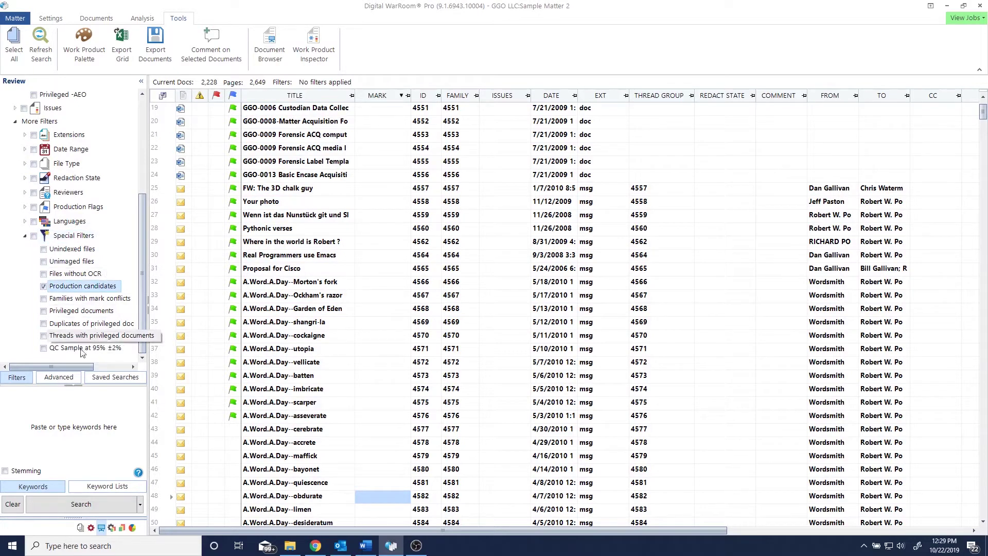
{"action": "left_click", "coordinate": [95, 504]}
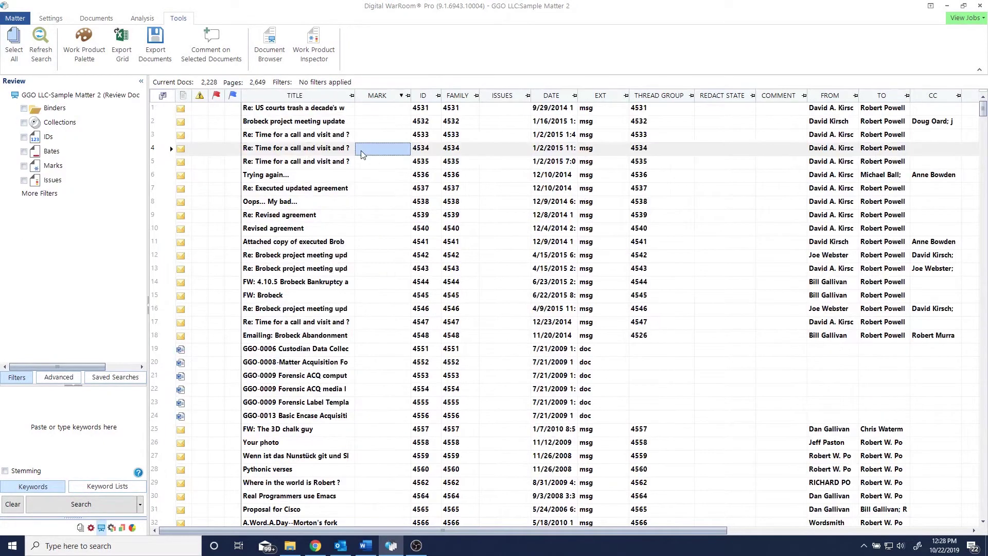
Add the documents from row 4 through row 42 of the review list to a new production.
{"action": "left_click", "coordinate": [170, 148]}
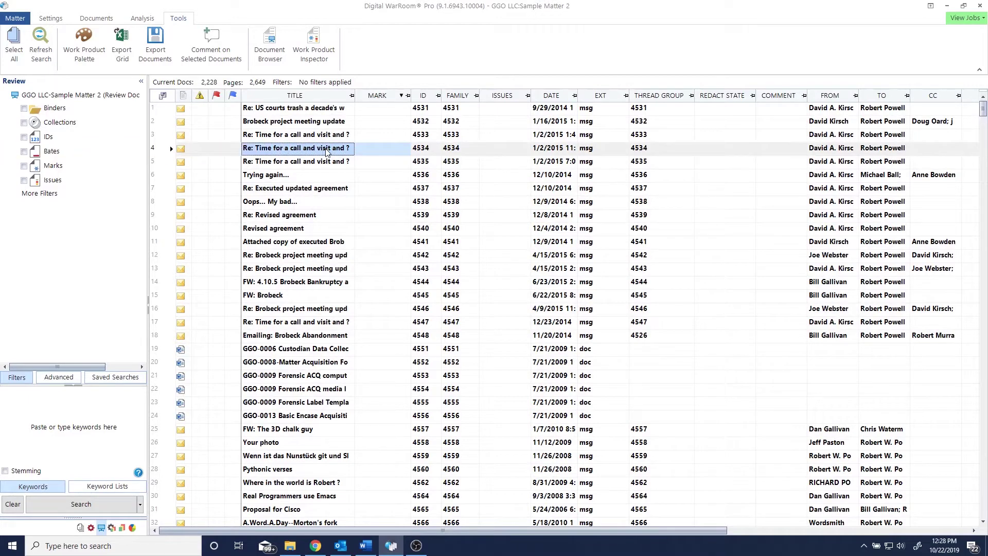
{"action": "scroll", "coordinate": [315, 438], "scroll_direction": "down", "scroll_amount": 6}
{"action": "left_click", "coordinate": [315, 419], "text": "shift"}
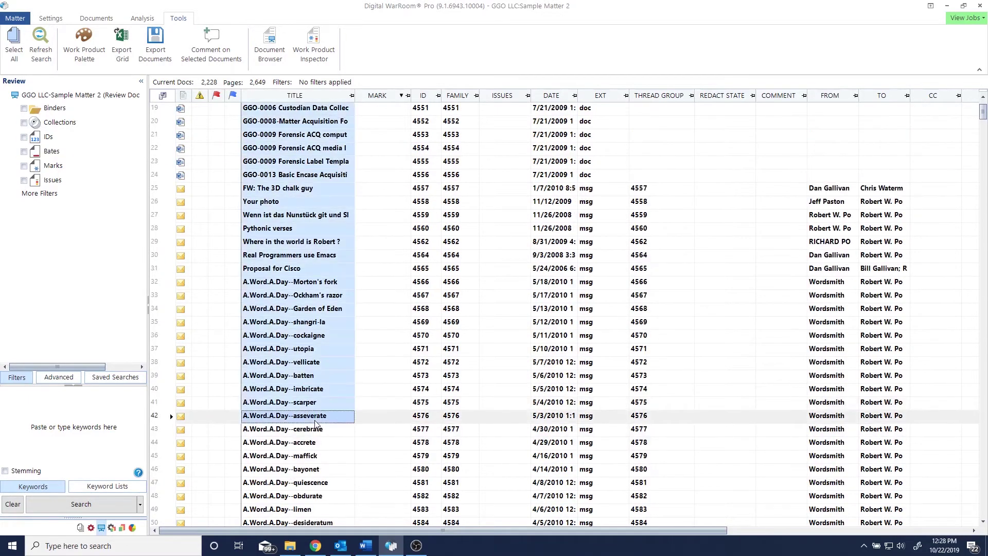
{"action": "right_click", "coordinate": [301, 268]}
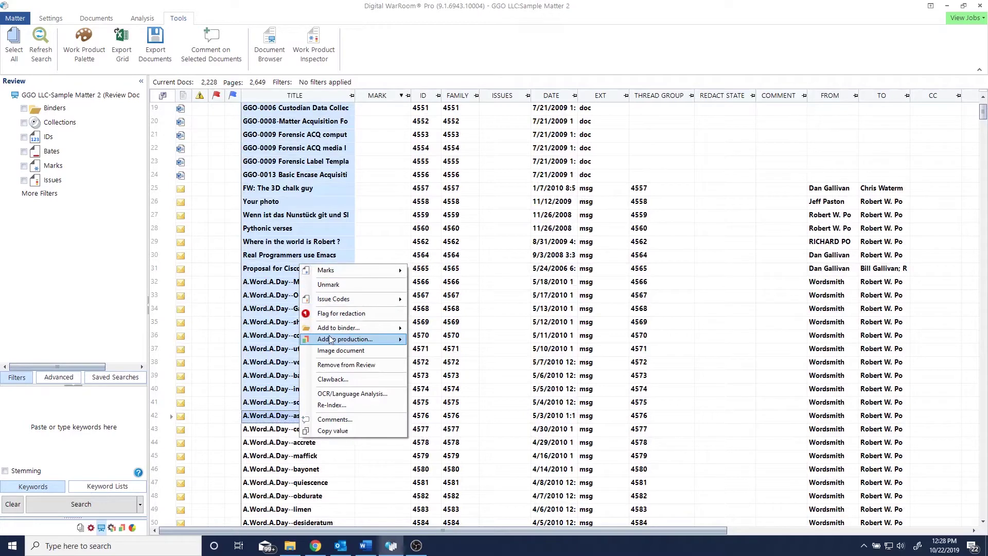
{"action": "mouse_move", "coordinate": [331, 340]}
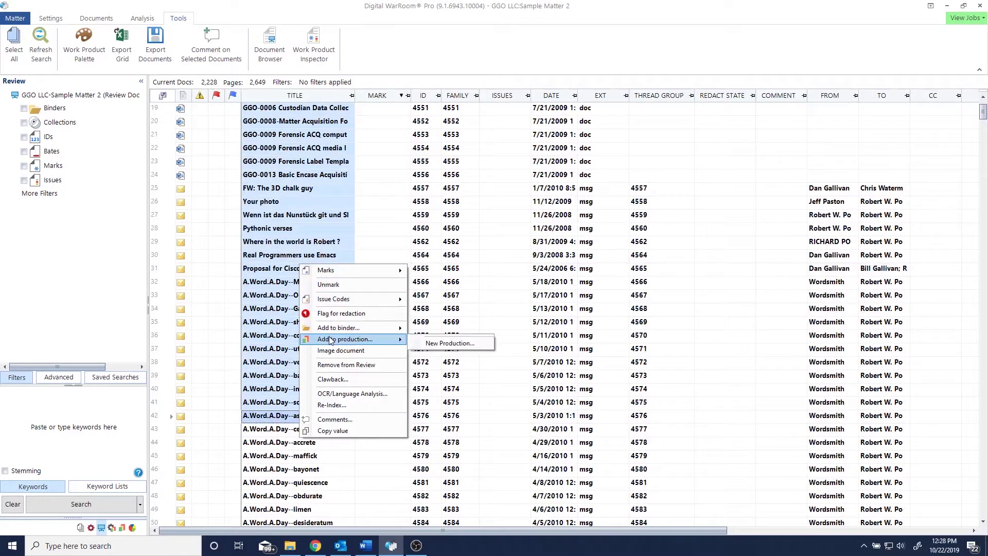
{"action": "left_click", "coordinate": [421, 343]}
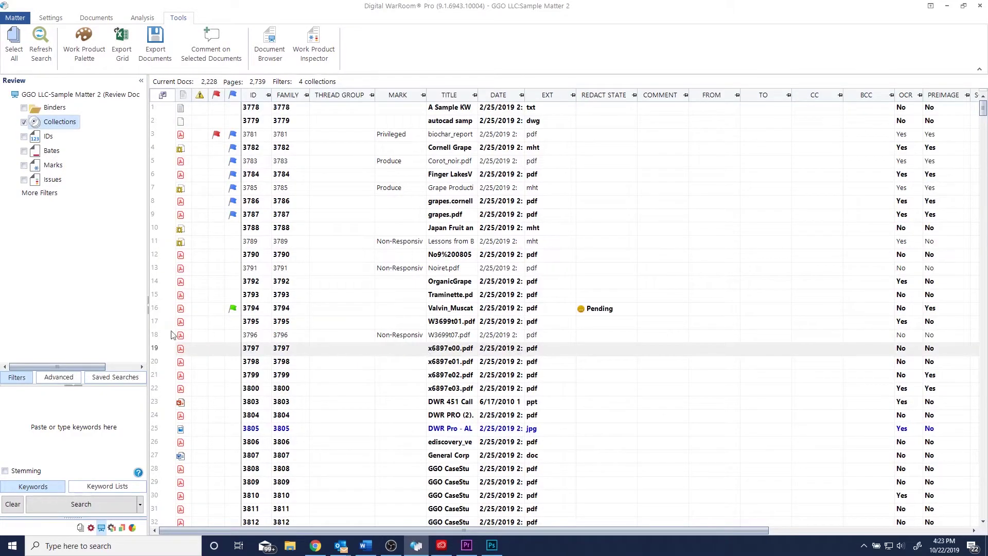
Review the title in the properties of draft Production - 2019.10.22 and apply the properties.
{"action": "left_click", "coordinate": [111, 529]}
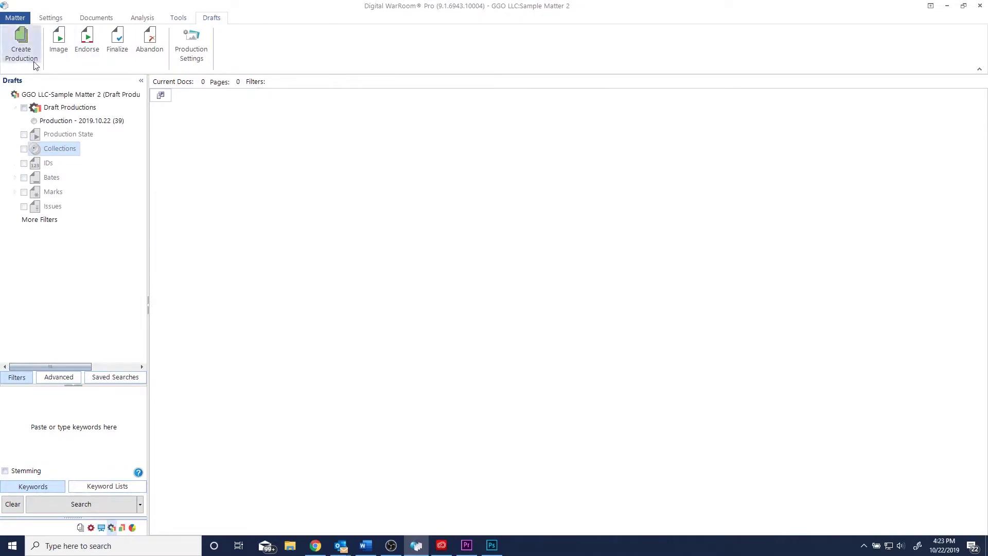
{"action": "right_click", "coordinate": [118, 122]}
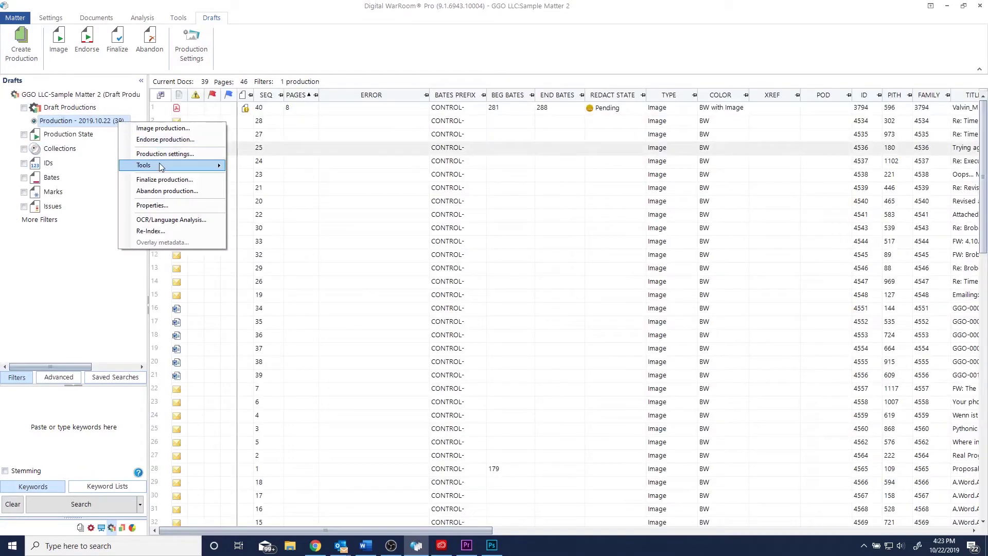
{"action": "mouse_move", "coordinate": [161, 166]}
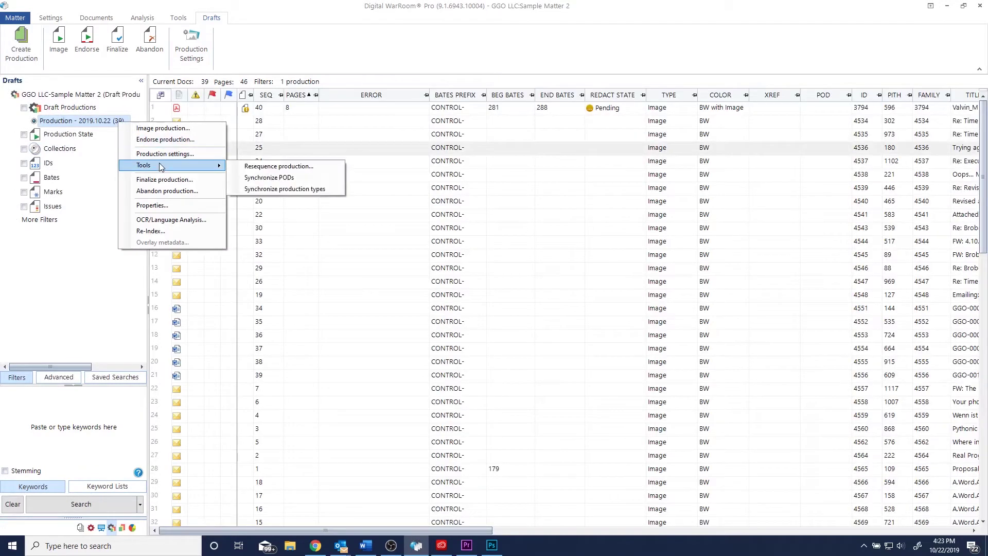
{"action": "left_click", "coordinate": [168, 203]}
{"action": "left_click_drag", "start_coordinate": [515, 174], "coordinate": [392, 178]}
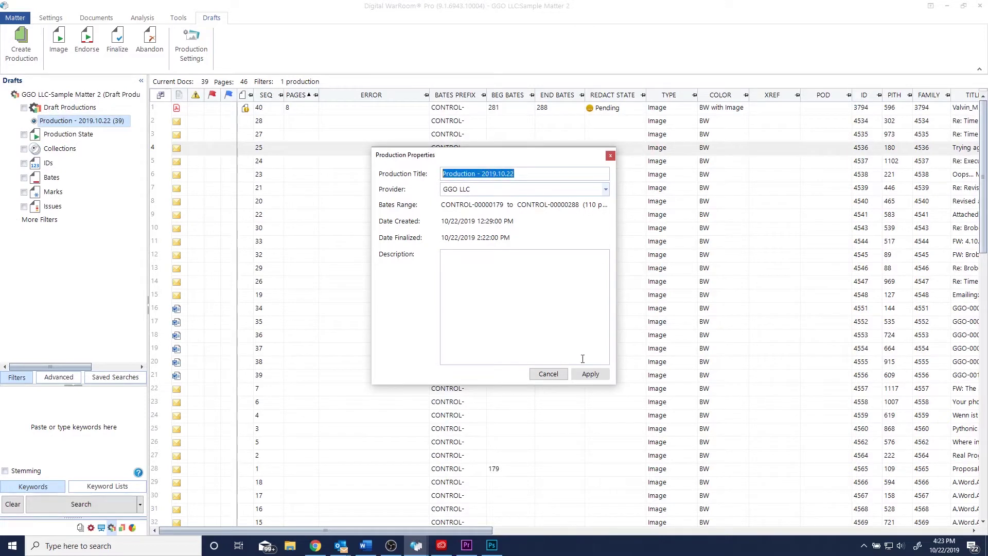
{"action": "left_click", "coordinate": [591, 374]}
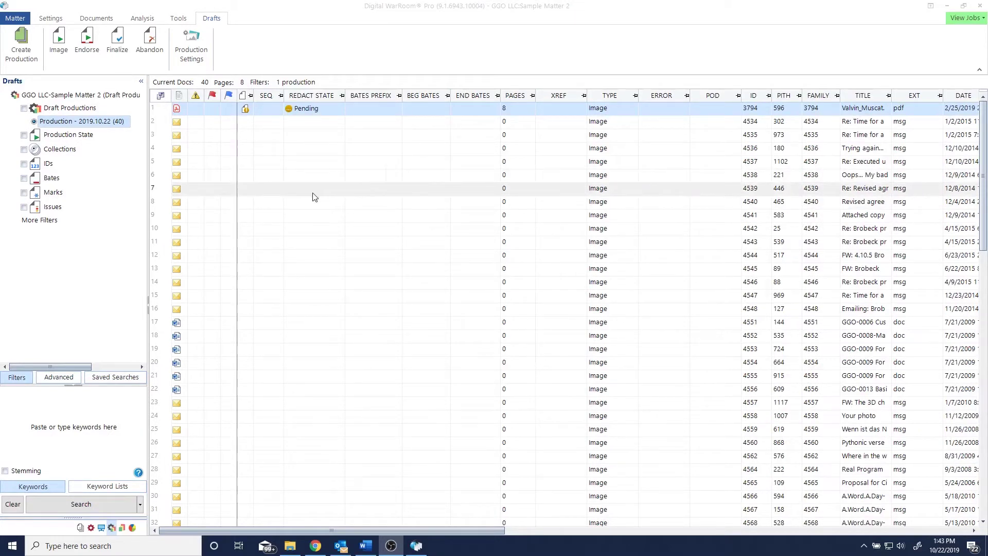
Examine the Bates prefix and starting Bates number in the draft's production settings, then cancel.
{"action": "left_click", "coordinate": [192, 50]}
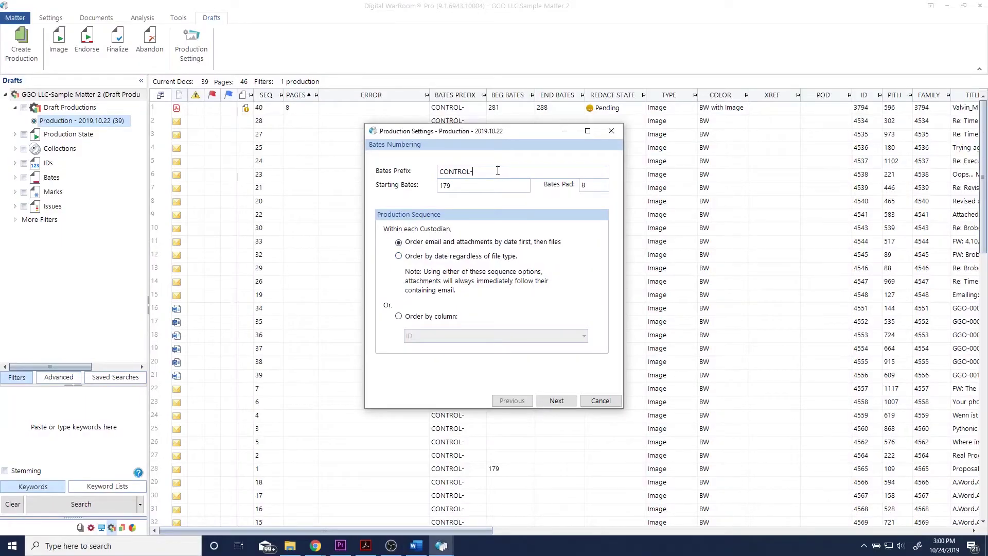
{"action": "left_click_drag", "start_coordinate": [497, 171], "coordinate": [438, 172]}
{"action": "left_click_drag", "start_coordinate": [469, 185], "coordinate": [435, 187]}
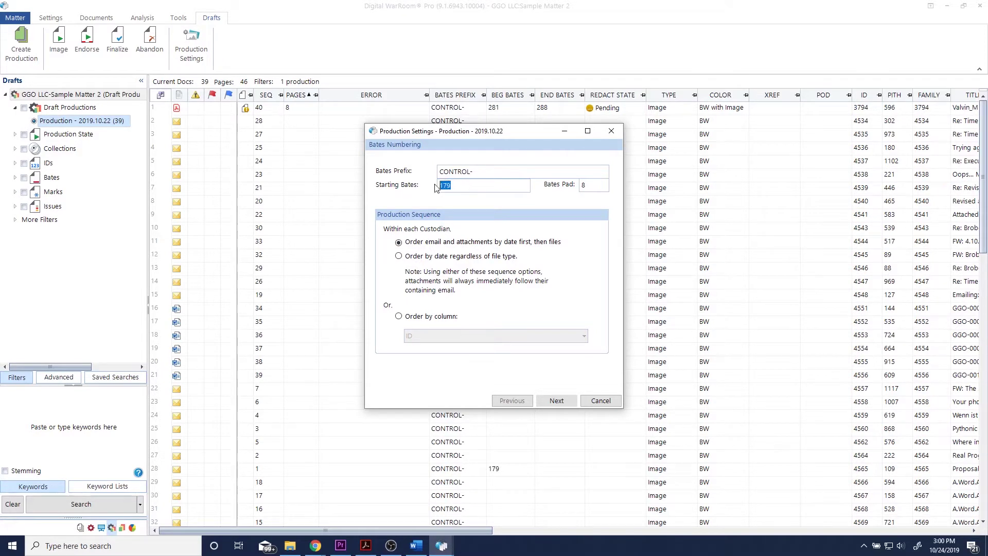
{"action": "left_click", "coordinate": [512, 187]}
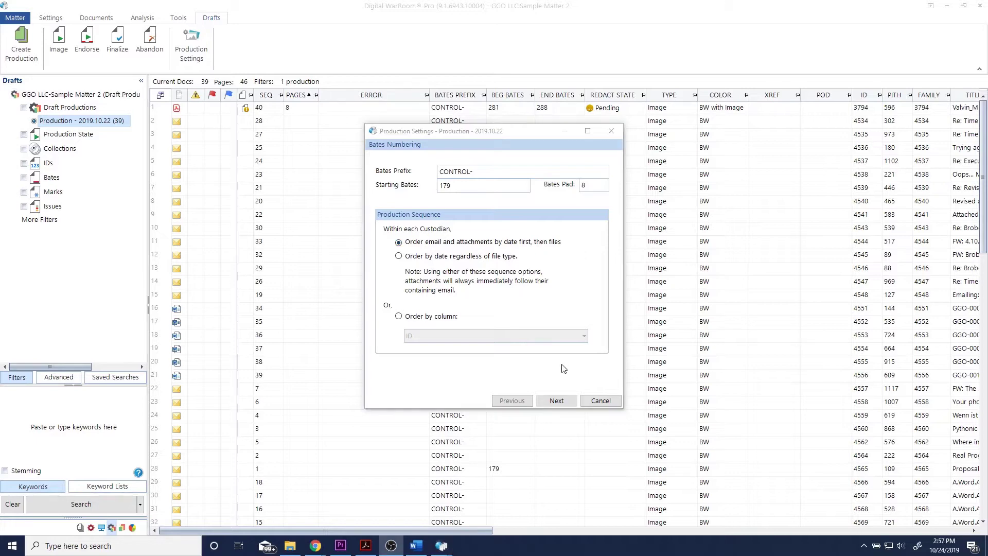
{"action": "left_click", "coordinate": [598, 400]}
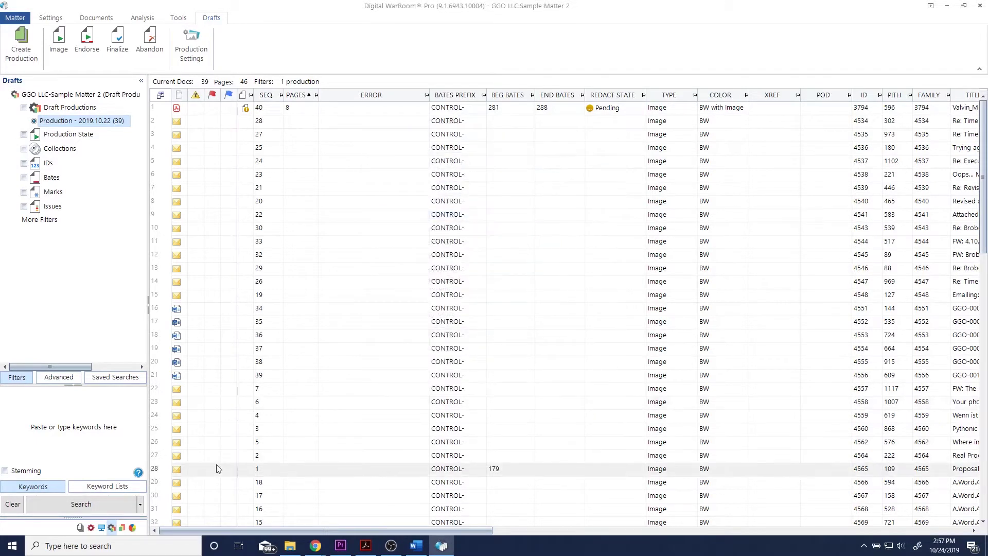
List the documents of the already produced Production - 2019.07.30 to check its Bates ranges.
{"action": "left_click", "coordinate": [123, 528]}
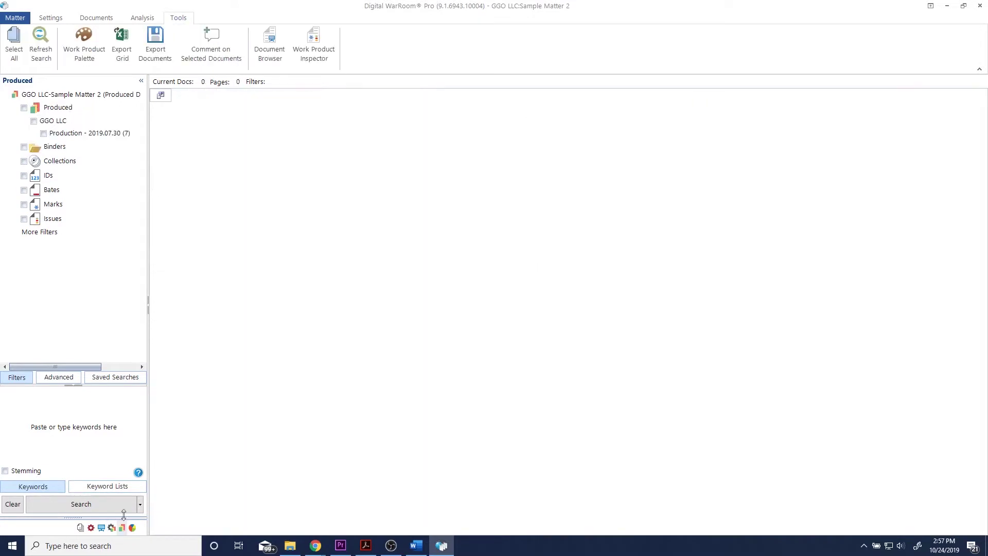
{"action": "left_click", "coordinate": [44, 133]}
{"action": "left_click", "coordinate": [110, 509]}
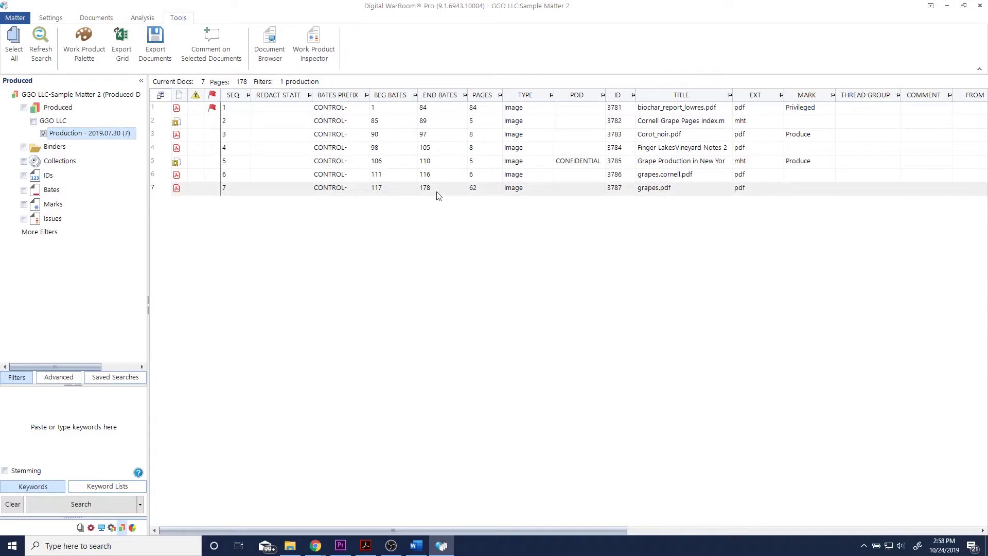
Return to draft Production - 2019.10.22 and accept its Bates numbering settings with prefix CONTROL- and starting number 179.
{"action": "left_click", "coordinate": [112, 528]}
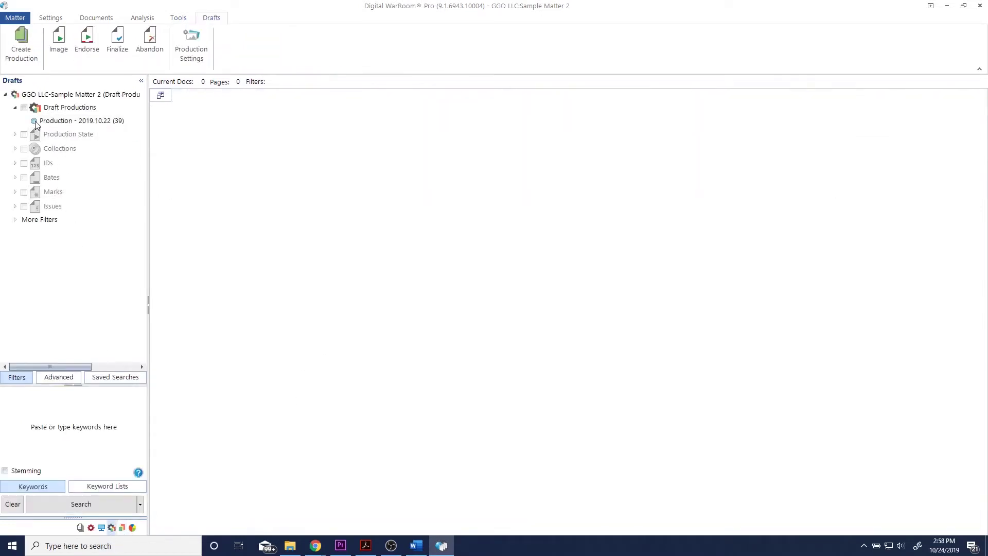
{"action": "left_click", "coordinate": [34, 122]}
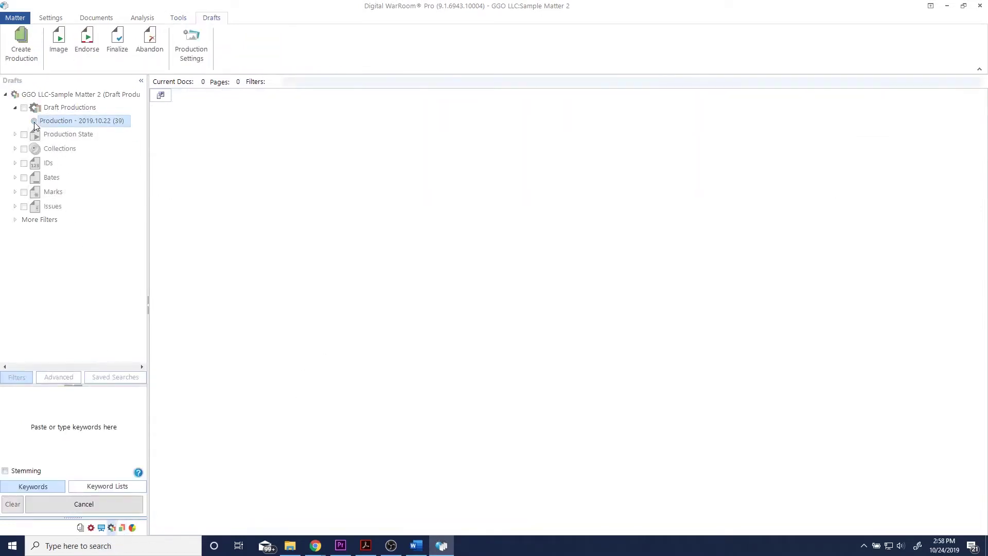
{"action": "left_click", "coordinate": [199, 52]}
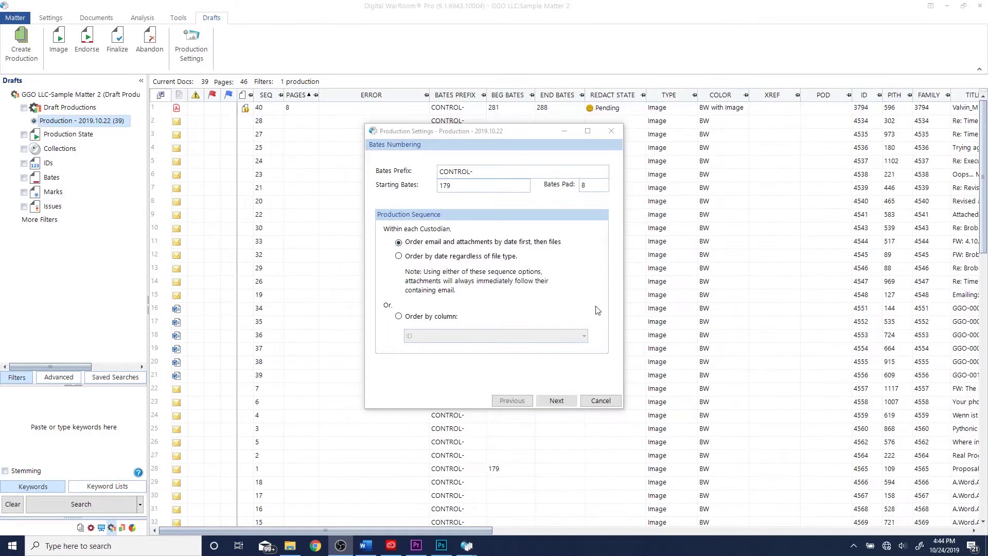
{"action": "left_click", "coordinate": [557, 401]}
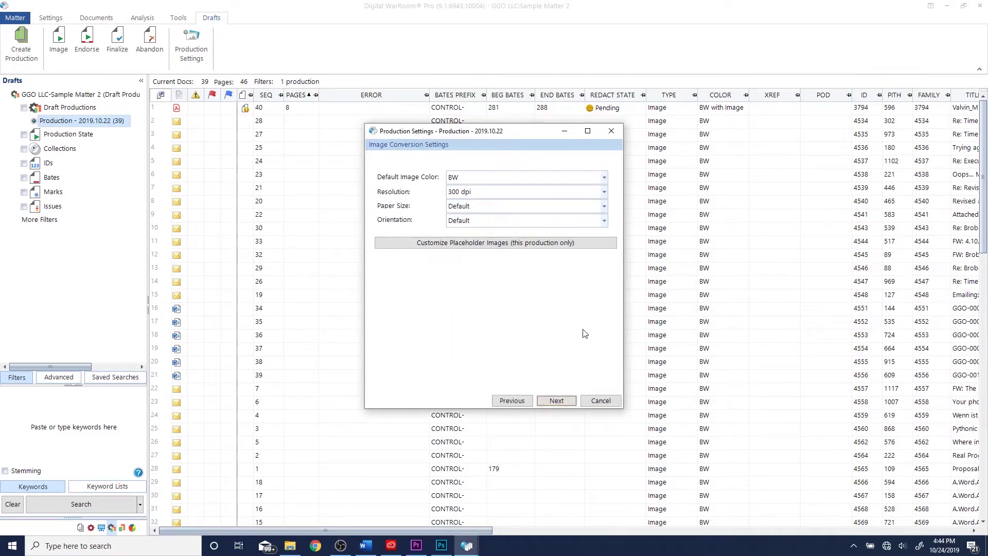
Keep BW as the default image color and accept the image conversion and Microsoft Office document settings.
{"action": "left_click", "coordinate": [604, 177]}
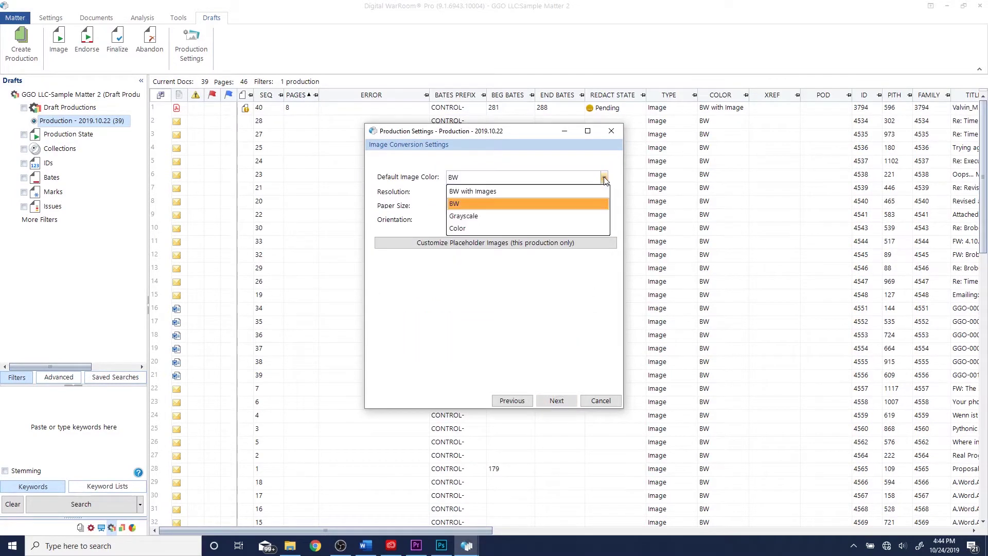
{"action": "left_click", "coordinate": [605, 178]}
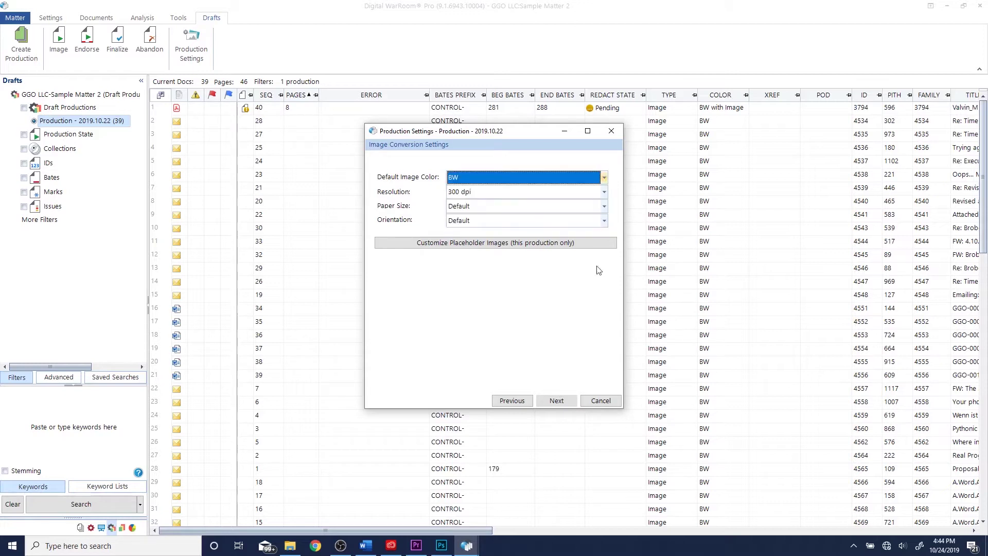
{"action": "left_click", "coordinate": [563, 402]}
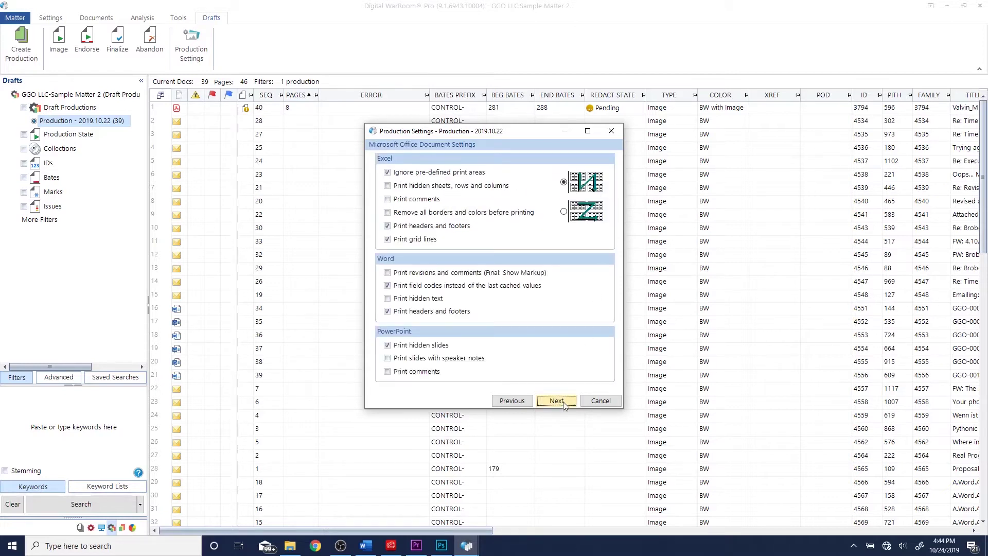
{"action": "left_click", "coordinate": [564, 401]}
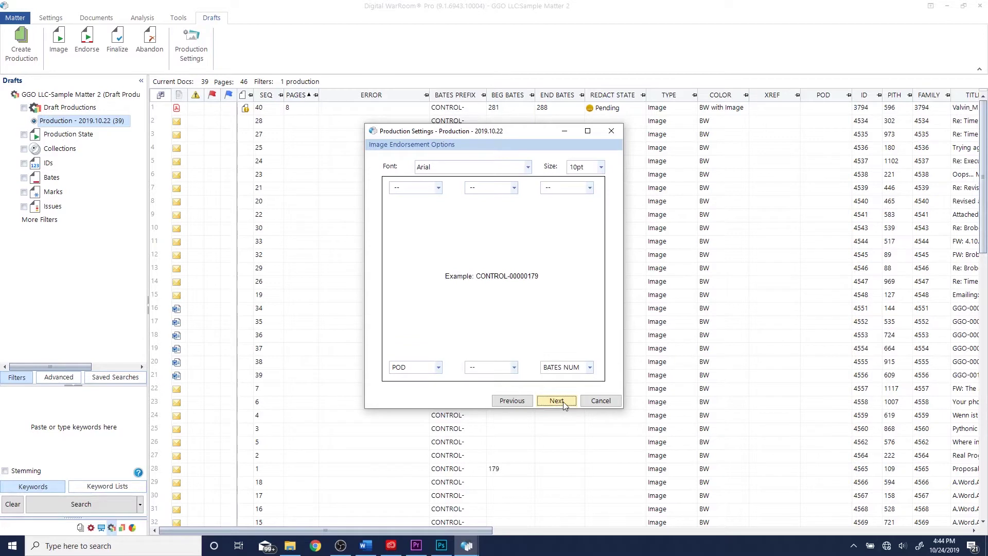
Keep the POD and BATES NUM endorsements, leave the watermark off, and apply the production settings.
{"action": "left_click", "coordinate": [438, 368]}
{"action": "left_click_drag", "start_coordinate": [439, 444], "coordinate": [439, 385]}
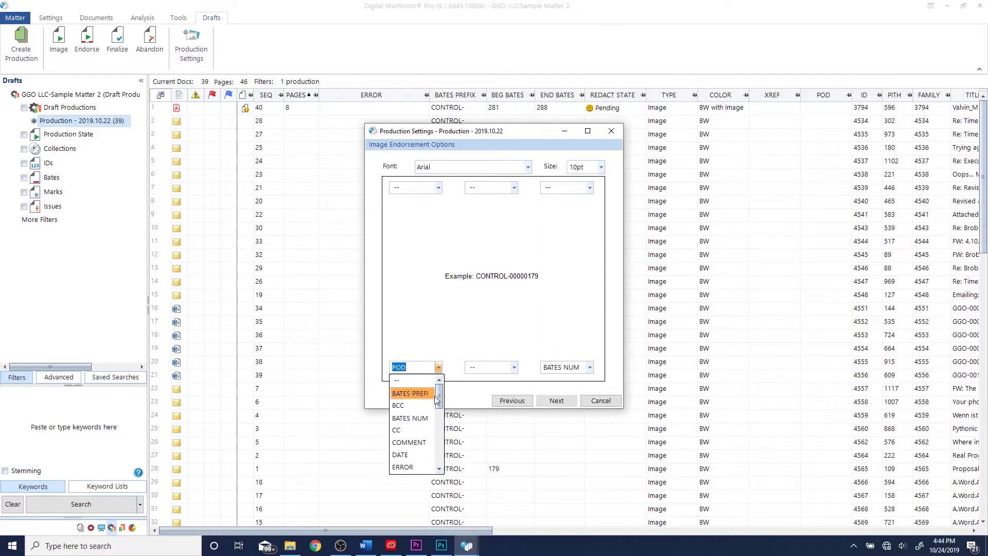
{"action": "left_click", "coordinate": [561, 401]}
{"action": "left_click", "coordinate": [564, 400]}
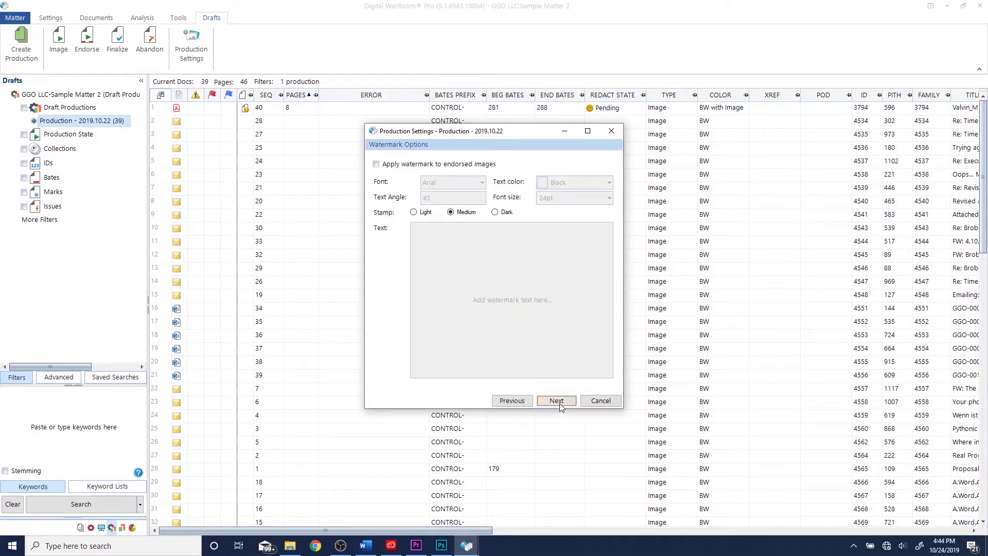
{"action": "left_click", "coordinate": [557, 401]}
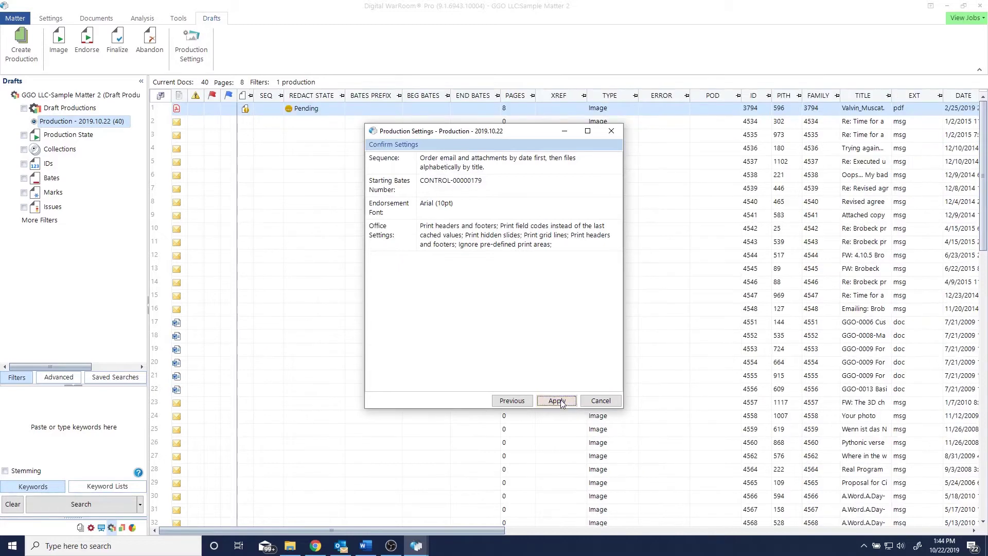
{"action": "left_click", "coordinate": [556, 401]}
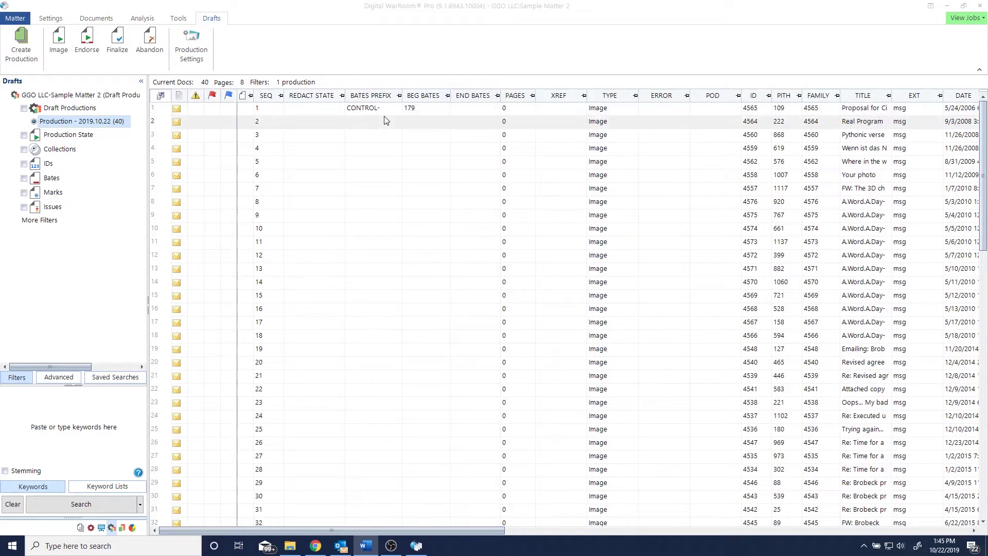
Set the document at sequence 10 to be produced as Native with its image color set to Color.
{"action": "right_click", "coordinate": [382, 234]}
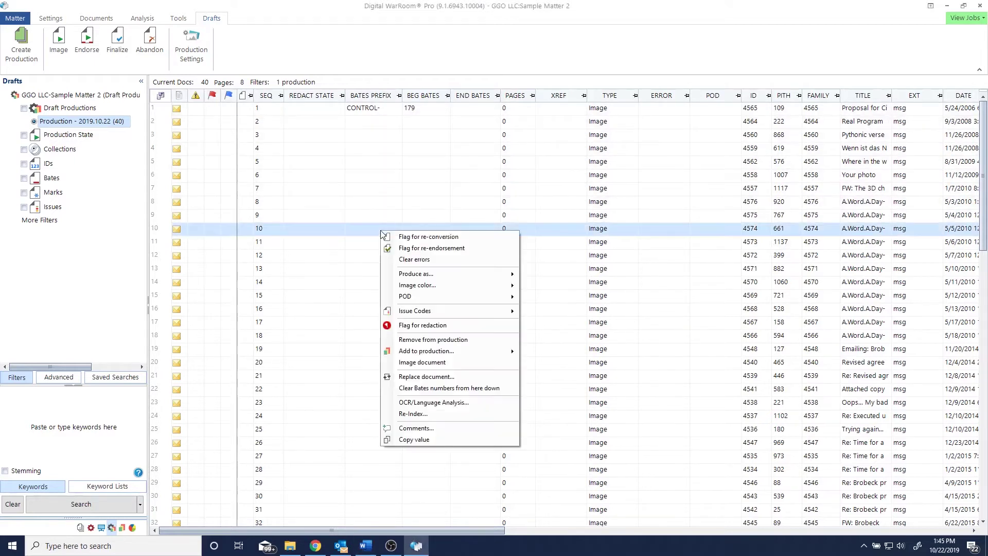
{"action": "mouse_move", "coordinate": [419, 277]}
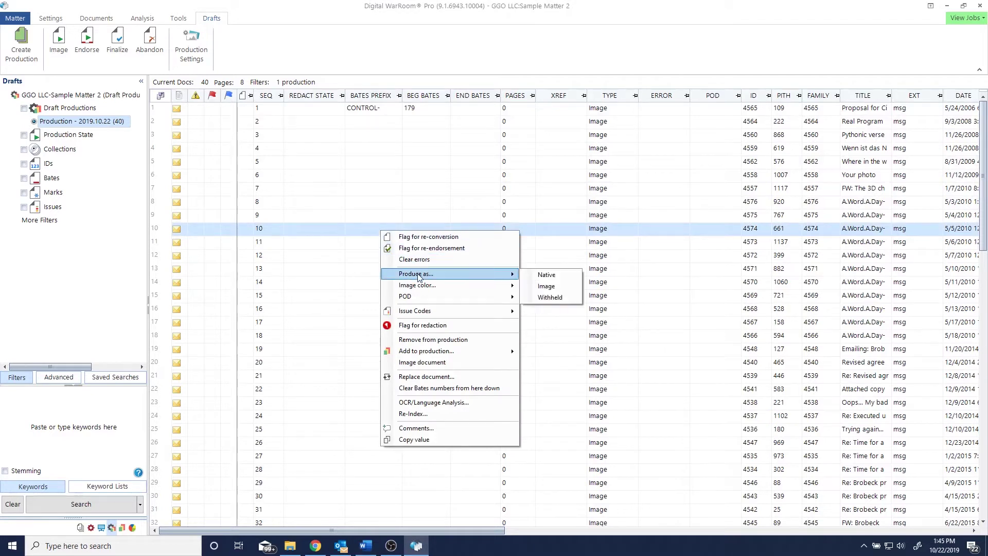
{"action": "left_click", "coordinate": [536, 276]}
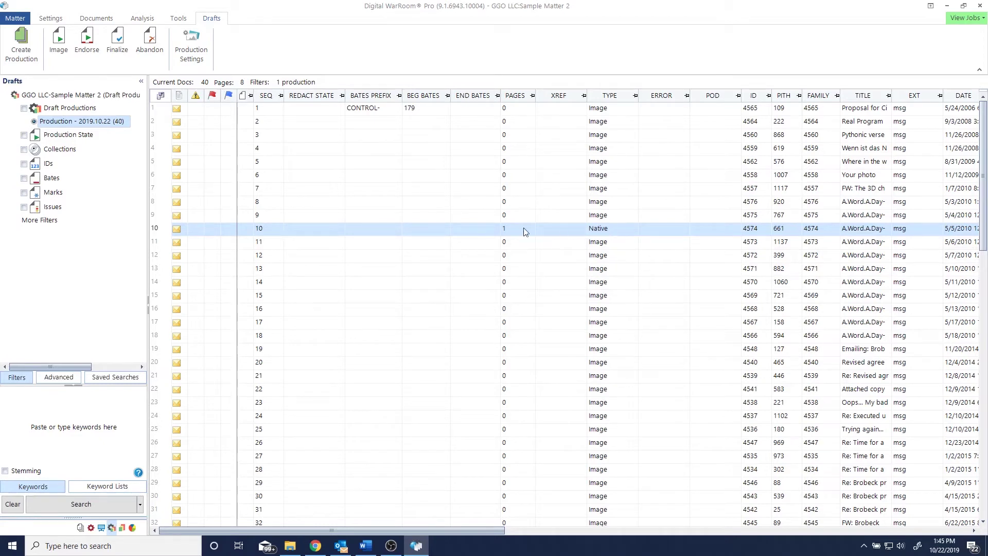
{"action": "right_click", "coordinate": [436, 228]}
{"action": "mouse_move", "coordinate": [495, 275]}
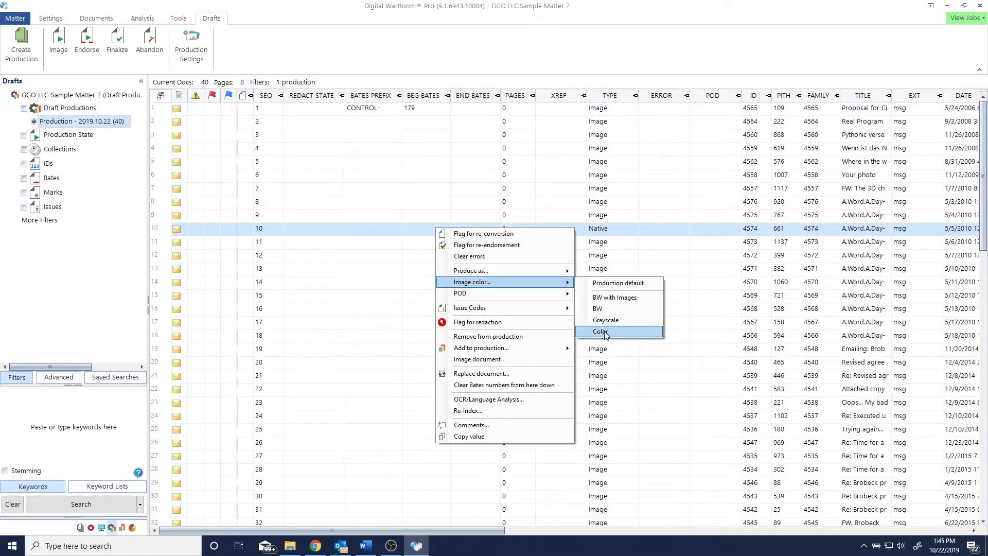
{"action": "left_click", "coordinate": [605, 333]}
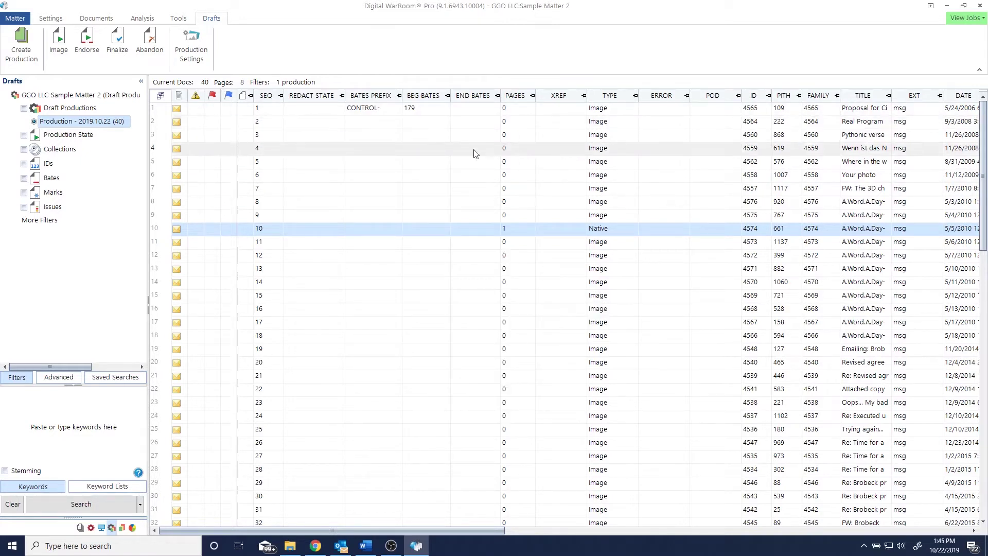
Review the custom print settings for each file extension, including which are produced natively, and apply them.
{"action": "left_click", "coordinate": [56, 19]}
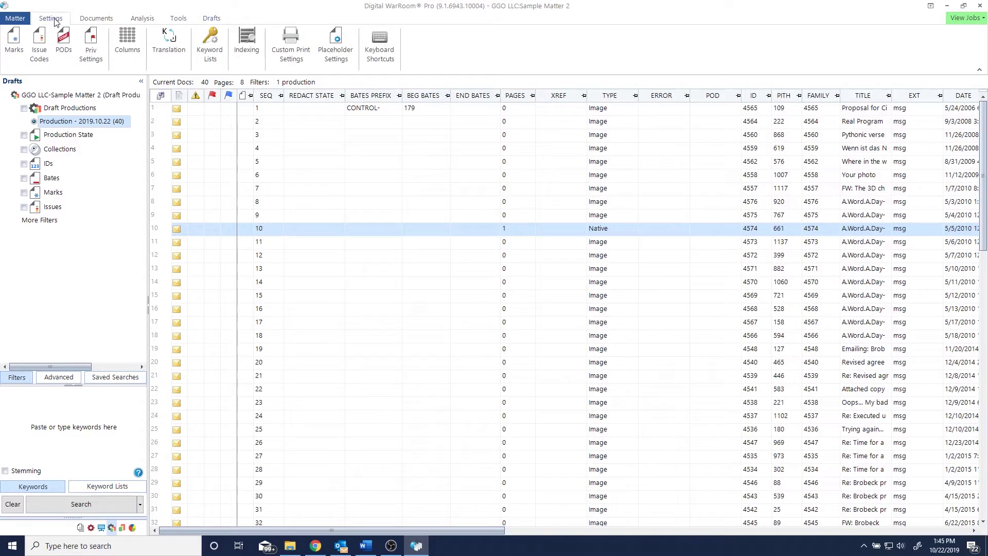
{"action": "left_click", "coordinate": [292, 45]}
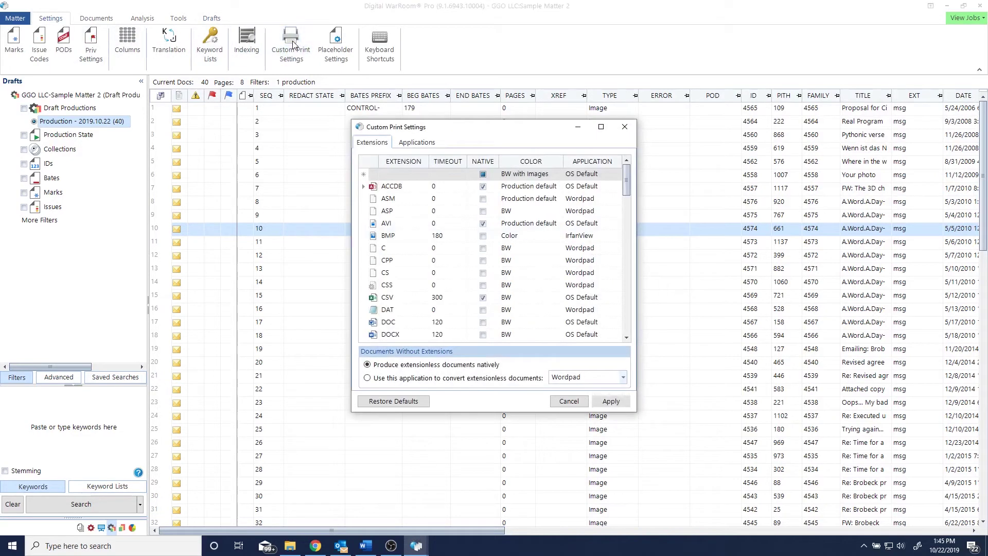
{"action": "left_click_drag", "start_coordinate": [626, 182], "coordinate": [626, 261]}
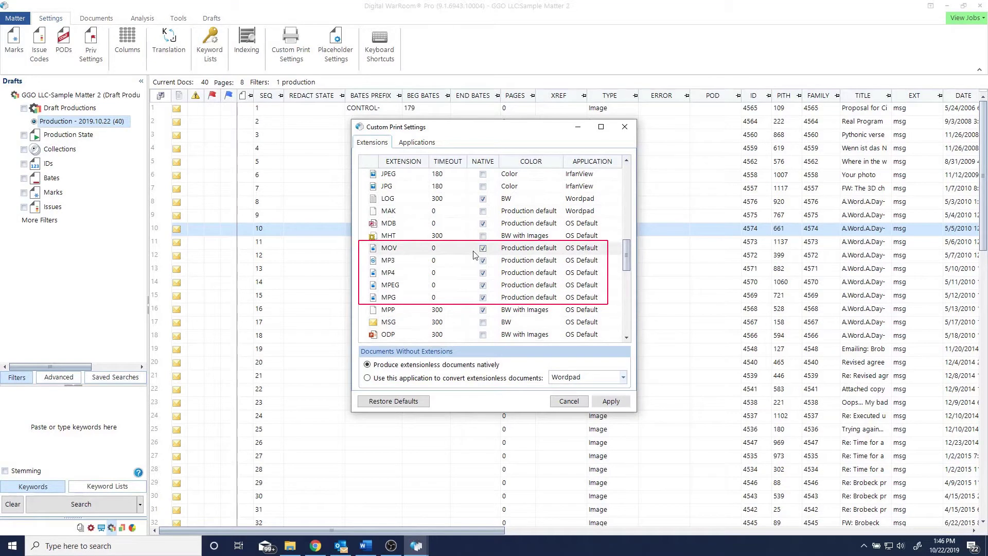
{"action": "scroll", "coordinate": [474, 255], "scroll_direction": "down", "scroll_amount": 4}
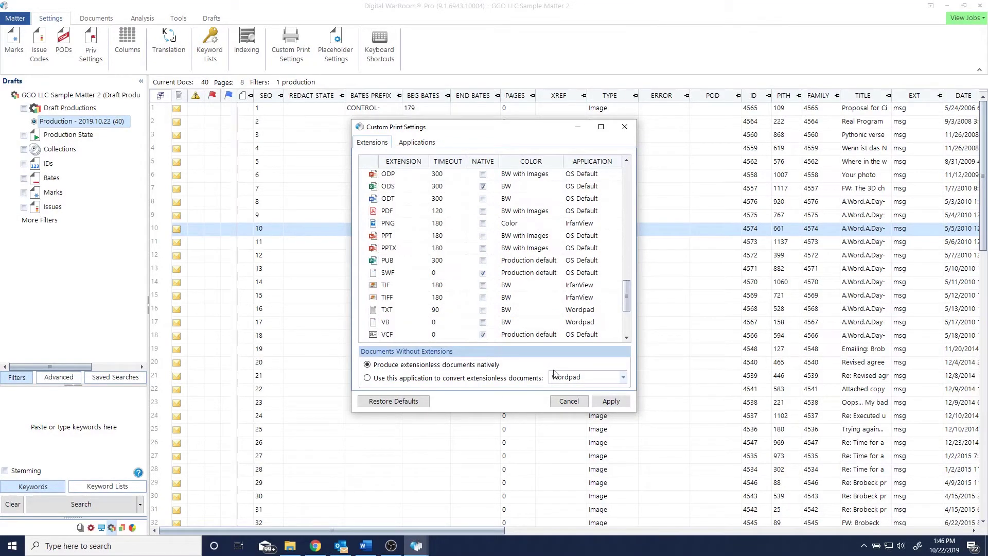
{"action": "left_click", "coordinate": [608, 401]}
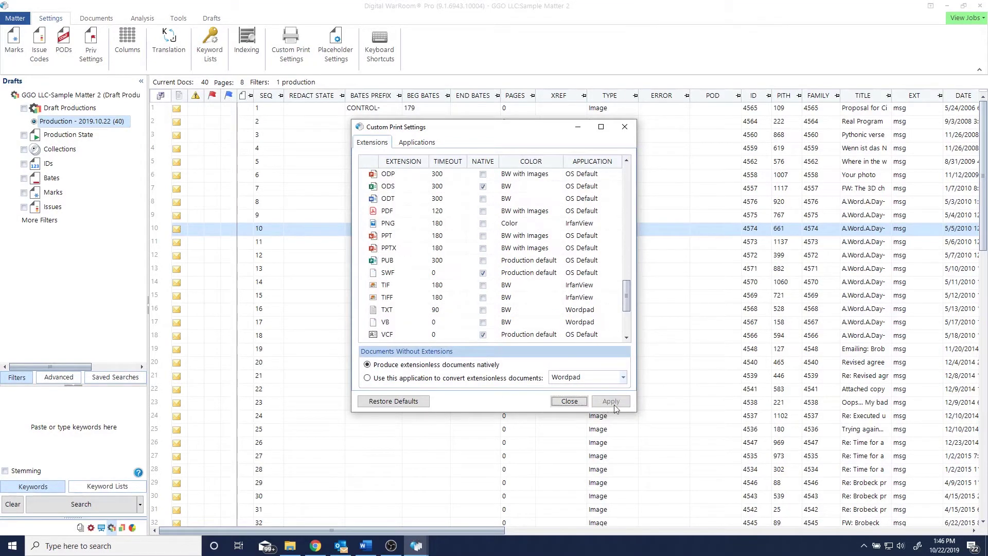
{"action": "left_click", "coordinate": [569, 401]}
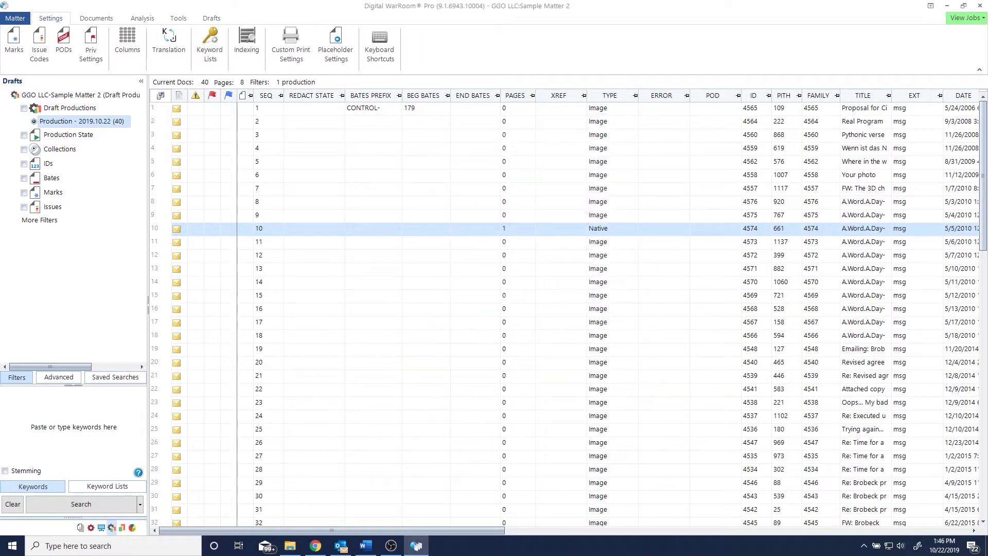
Return to the draft production commands and endorse Production - 2019.10.22.
{"action": "left_click", "coordinate": [212, 20]}
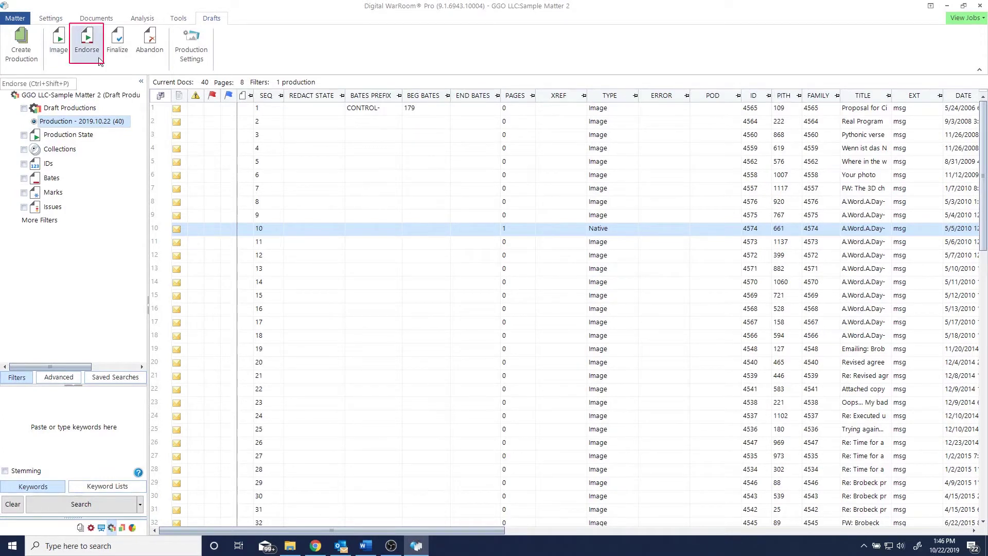
{"action": "right_click", "coordinate": [108, 128]}
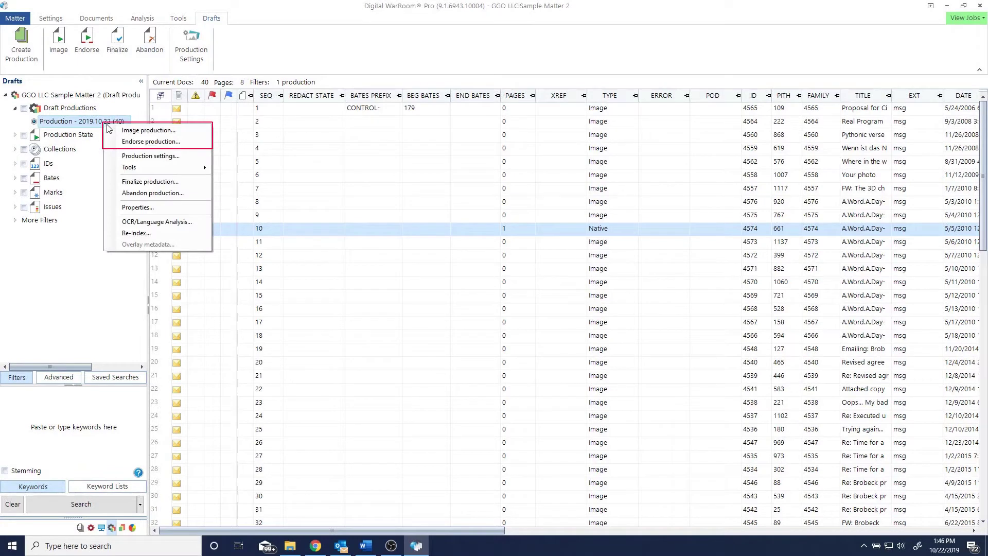
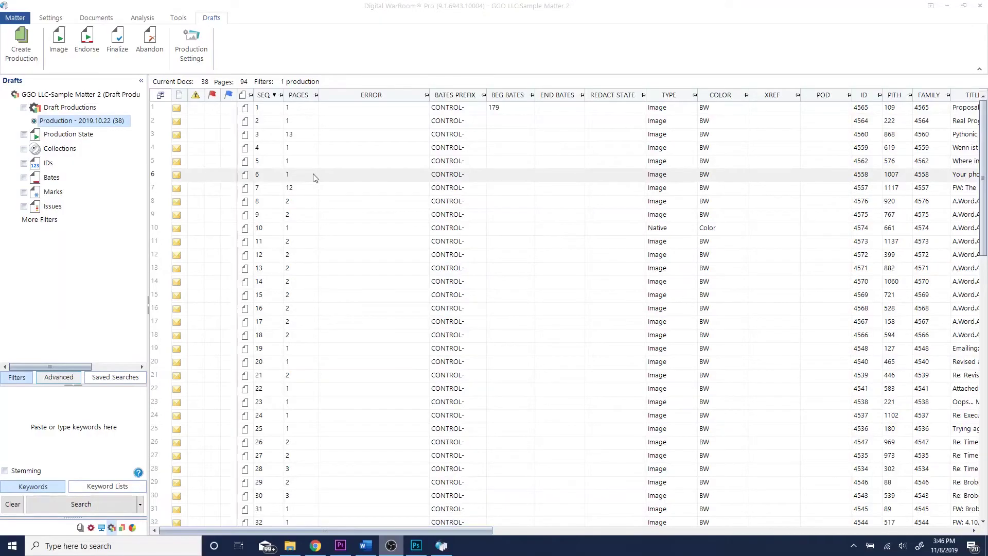
{"action": "right_click", "coordinate": [114, 122]}
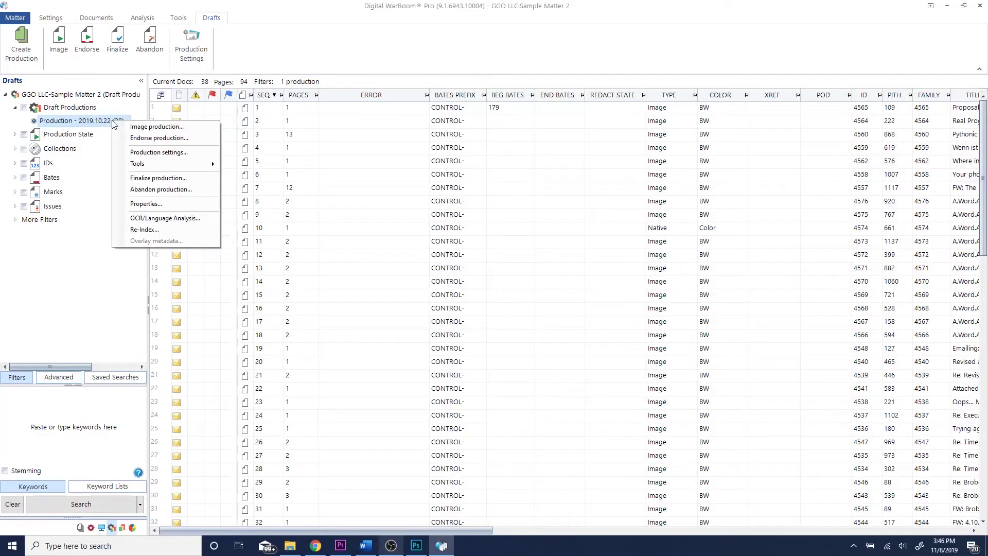
{"action": "left_click", "coordinate": [142, 140]}
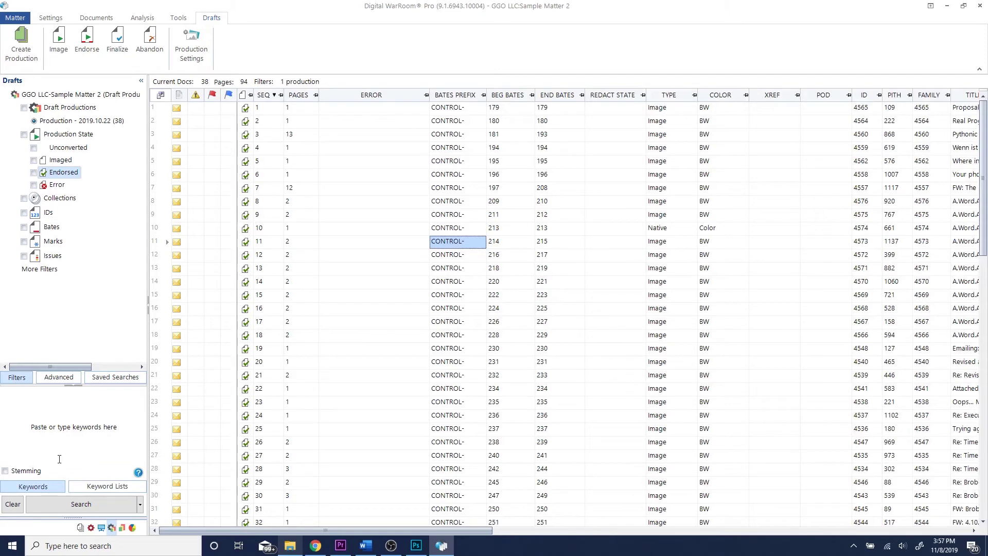
Check the endorsed image of the A.Word.A.Day--batten document at sequence 11 and close its preview.
{"action": "double_click", "coordinate": [467, 243]}
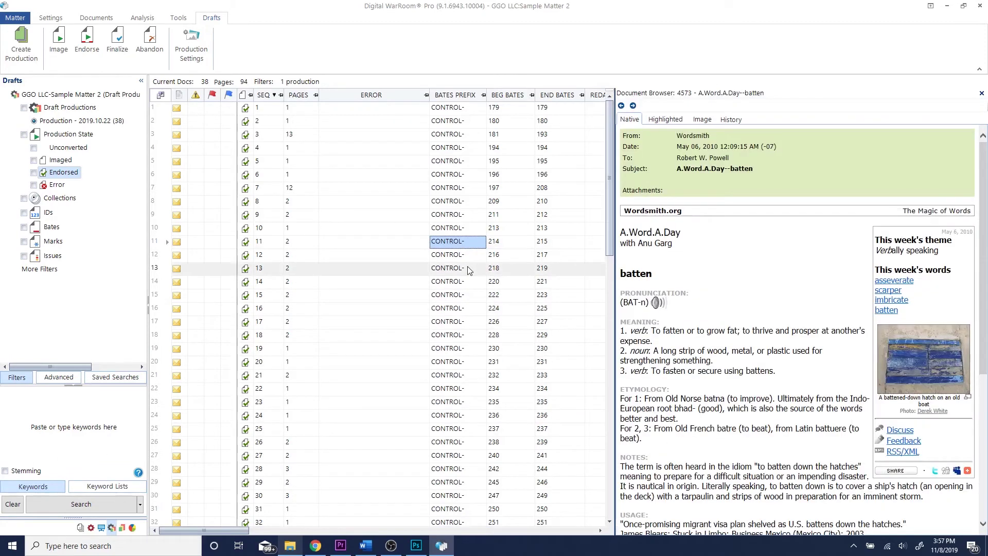
{"action": "left_click", "coordinate": [703, 120]}
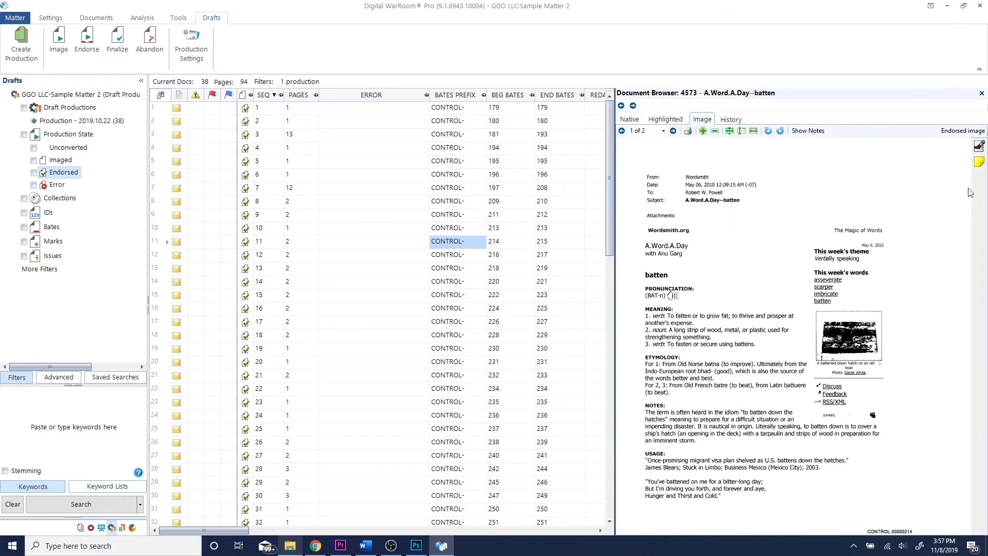
{"action": "left_click", "coordinate": [982, 93]}
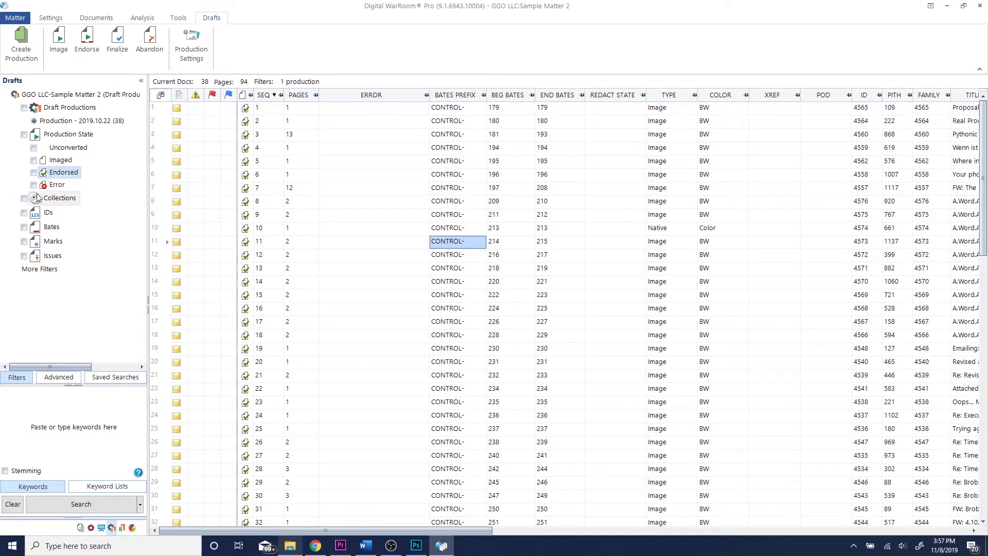
Filter the production by the Endorsed state and then exclude that state to isolate documents not yet endorsed.
{"action": "left_click", "coordinate": [33, 173]}
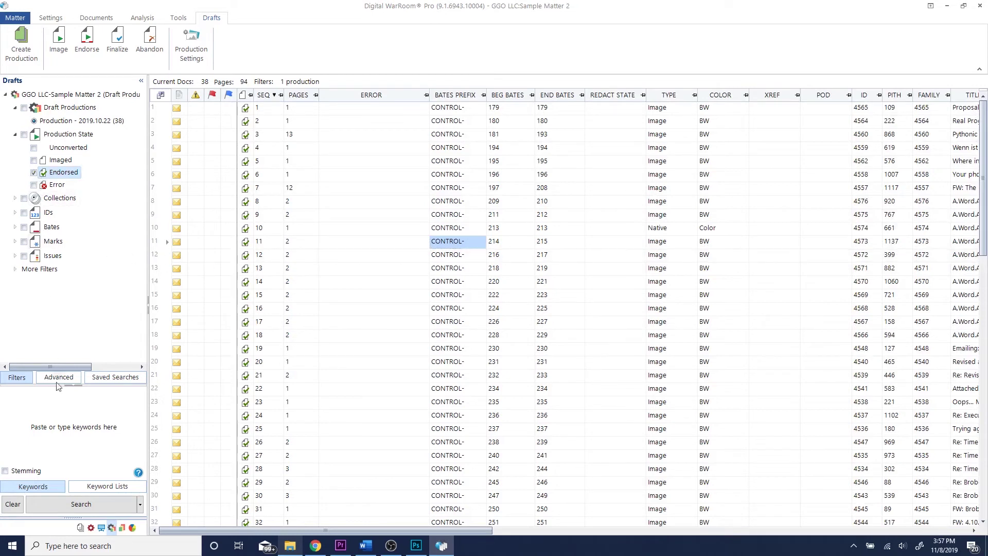
{"action": "left_click", "coordinate": [79, 502]}
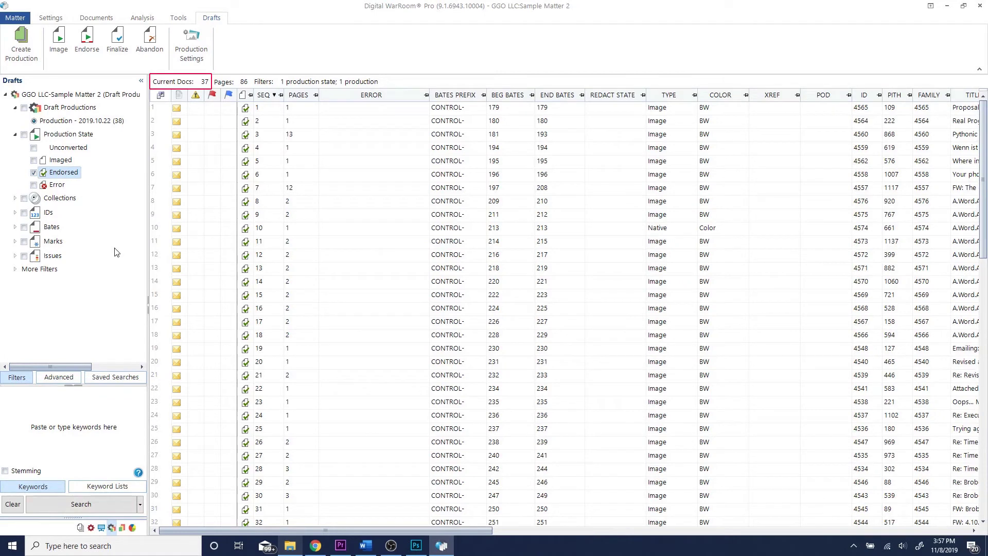
{"action": "left_click", "coordinate": [33, 174]}
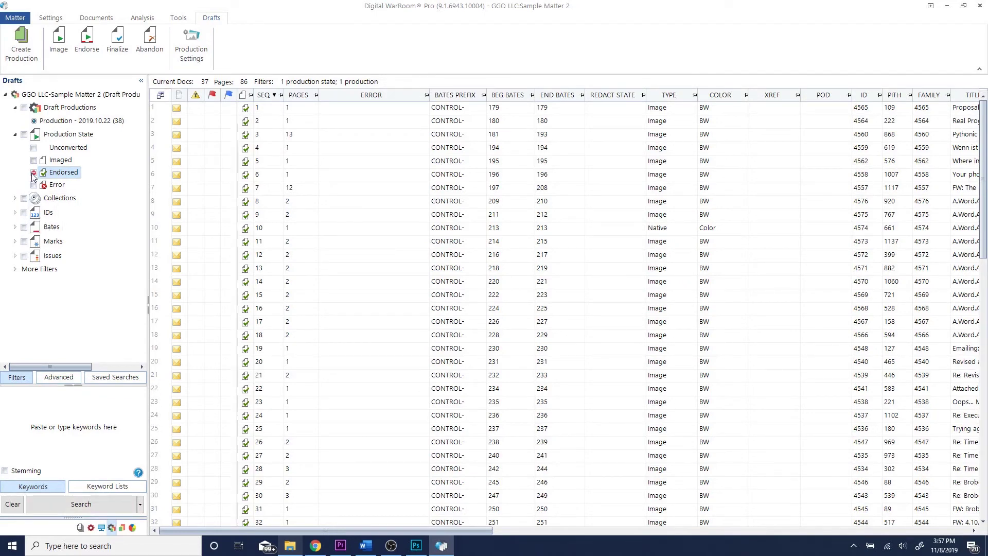
{"action": "left_click", "coordinate": [104, 503]}
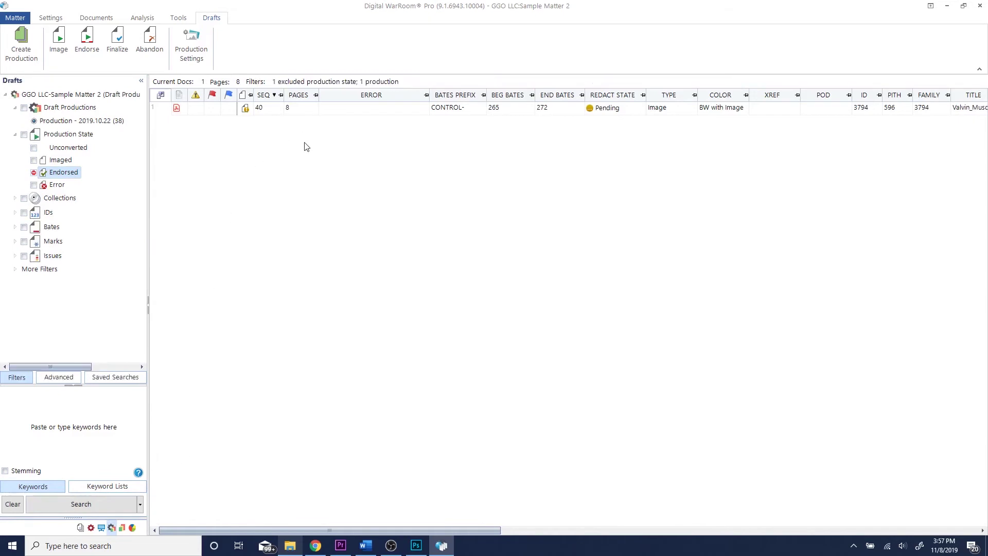
Inspect the unendorsed image of Valvin_Muscat.pdf and approve its pending redaction.
{"action": "right_click", "coordinate": [339, 115]}
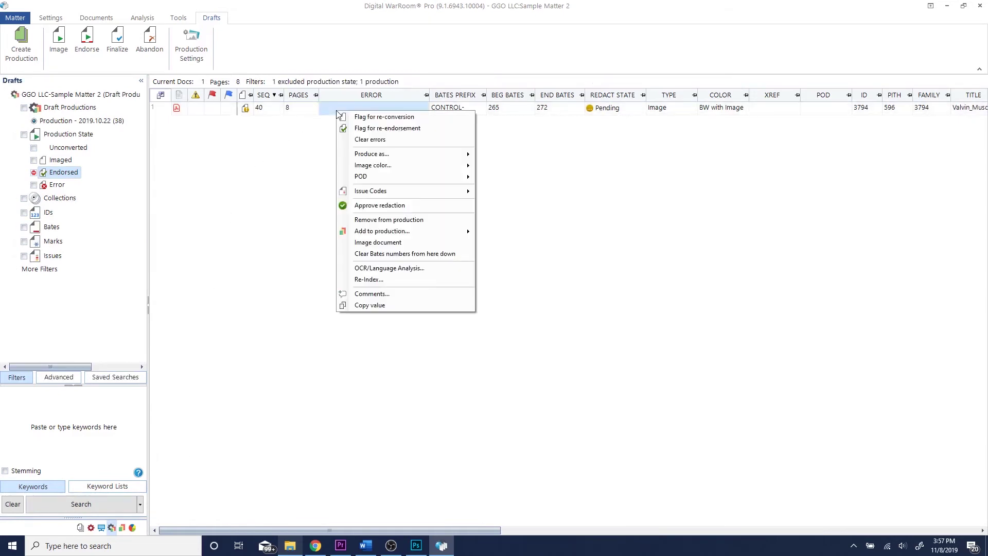
{"action": "double_click", "coordinate": [328, 108]}
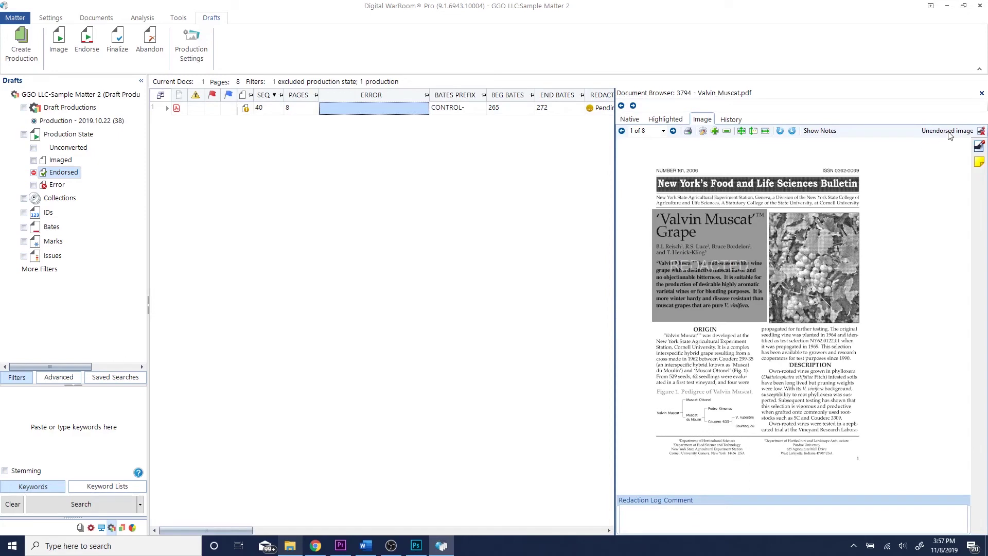
{"action": "left_click", "coordinate": [982, 94]}
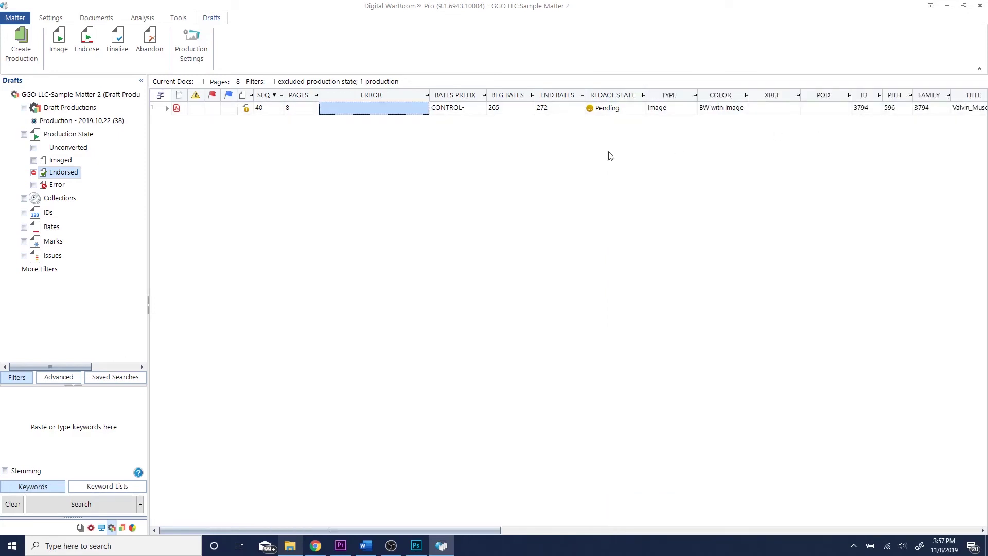
{"action": "right_click", "coordinate": [389, 115]}
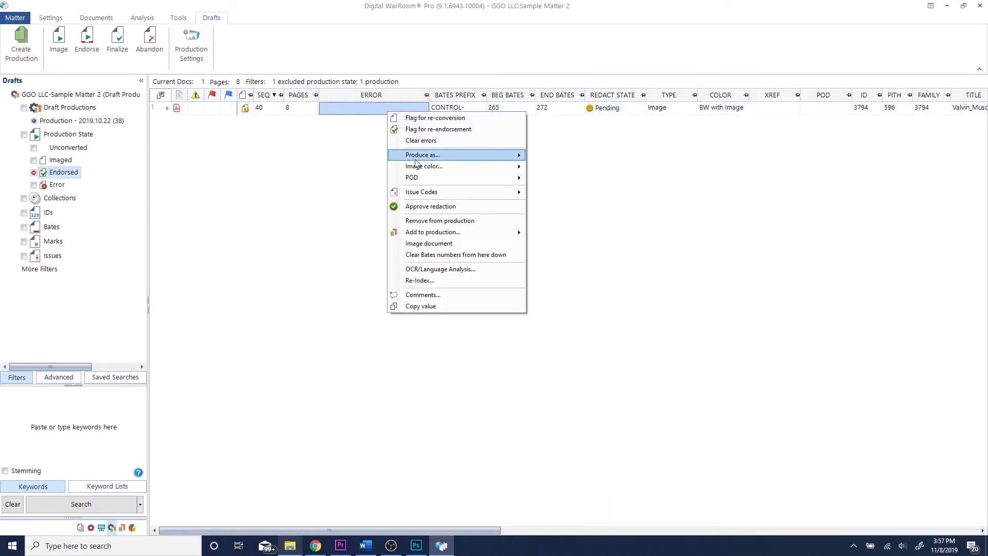
{"action": "left_click", "coordinate": [440, 208]}
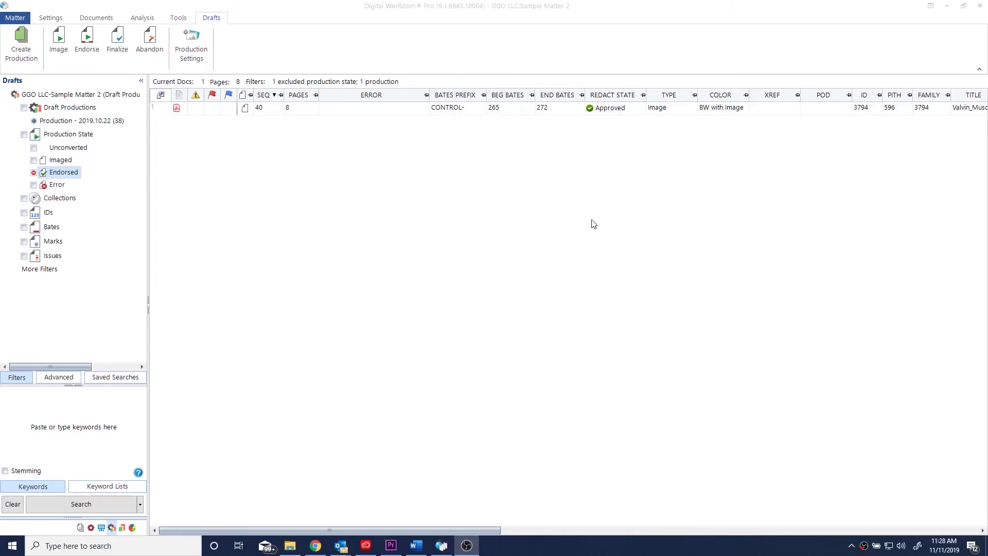
Clear the search filters, endorse the production again and refresh the document list.
{"action": "left_click", "coordinate": [10, 505]}
{"action": "left_click", "coordinate": [78, 505]}
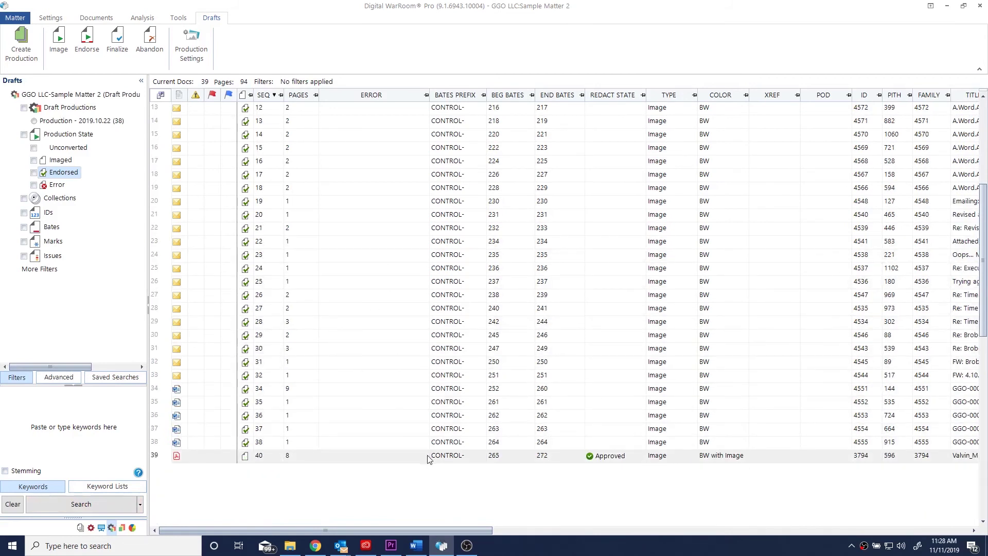
{"action": "left_click", "coordinate": [98, 51]}
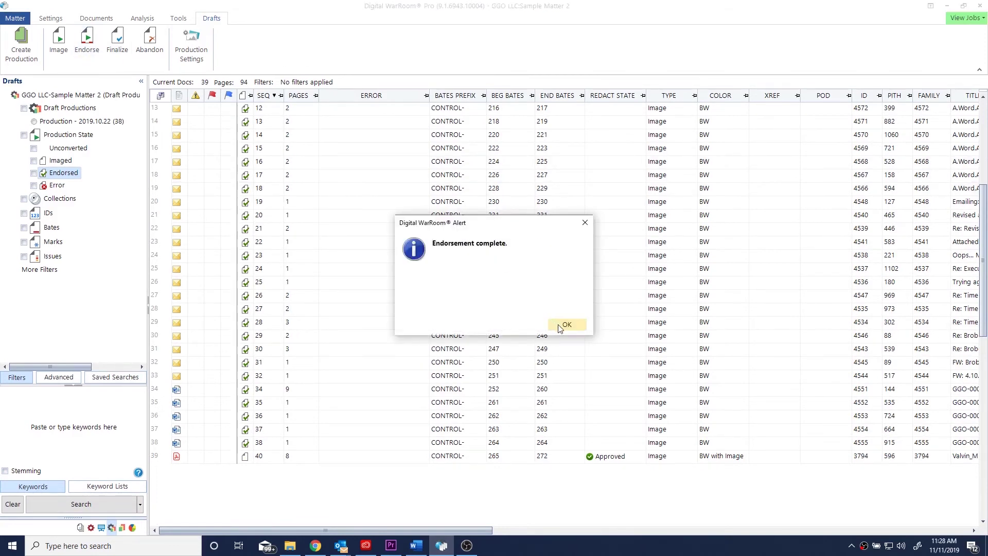
{"action": "left_click", "coordinate": [565, 325]}
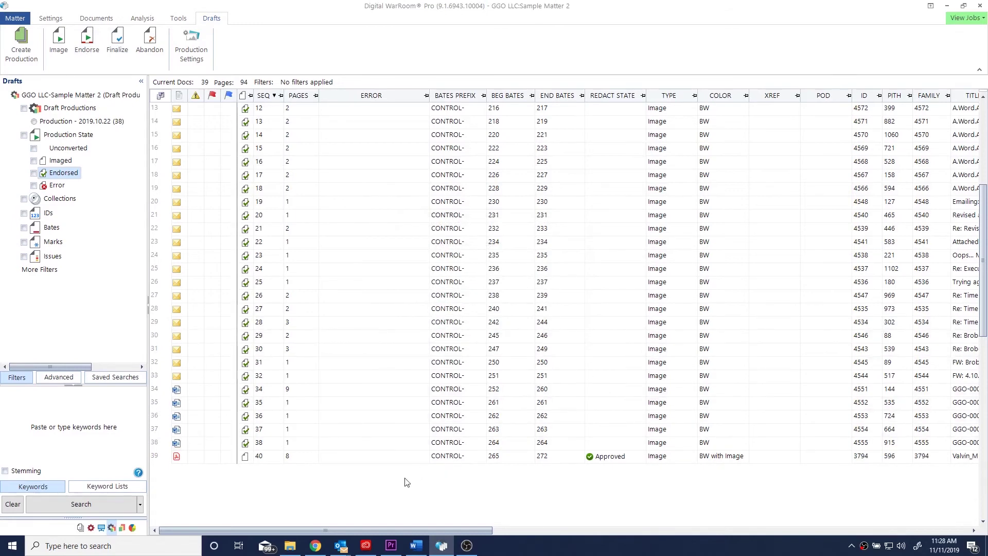
{"action": "left_click", "coordinate": [81, 504]}
Remove the documents at sequences 18 and 19 from the production.
{"action": "scroll", "coordinate": [580, 371], "scroll_direction": "up", "scroll_amount": 2}
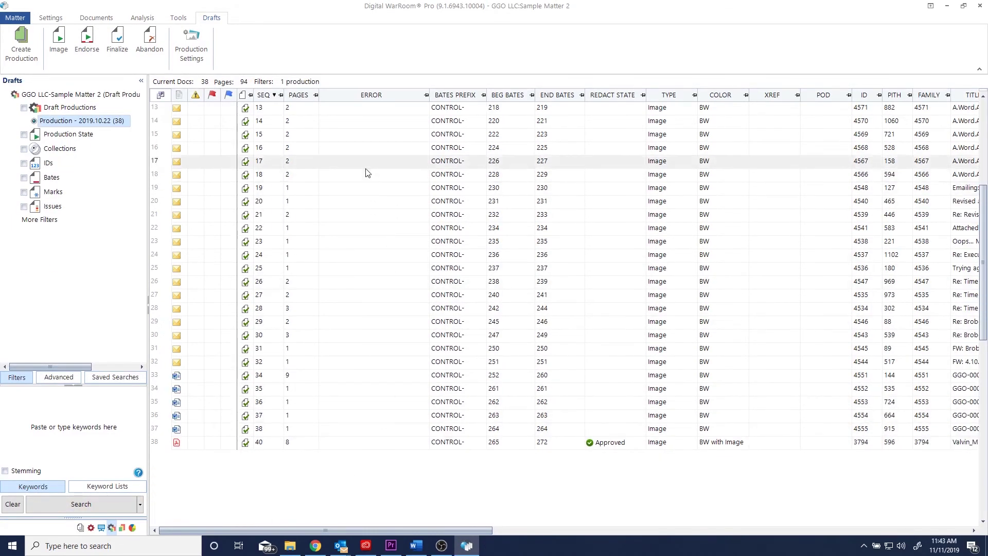
{"action": "left_click_drag", "start_coordinate": [364, 190], "coordinate": [375, 175]}
{"action": "right_click", "coordinate": [376, 177]}
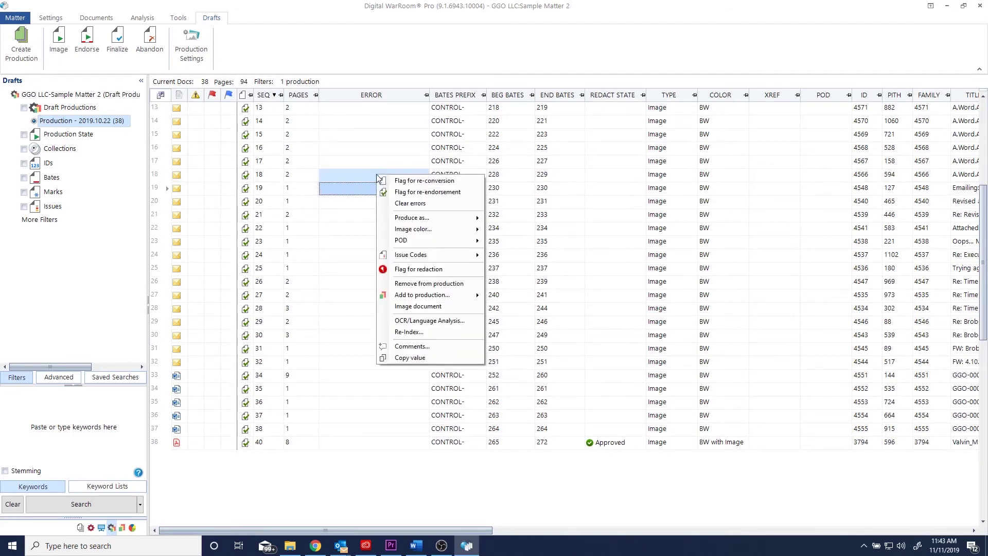
{"action": "left_click", "coordinate": [410, 290]}
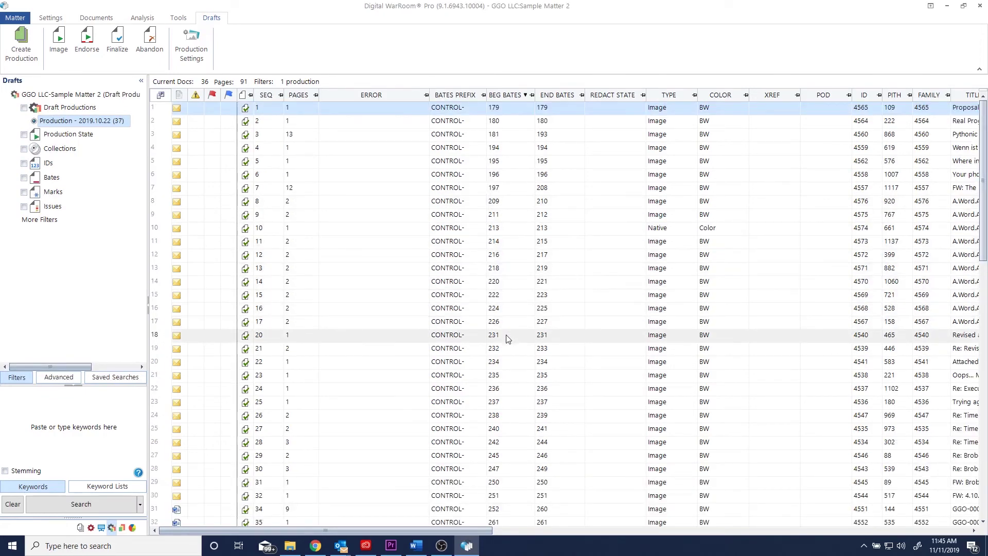
Clear the Bates numbers from sequence 20 to the end of the production and sort the documents by sequence.
{"action": "right_click", "coordinate": [559, 335]}
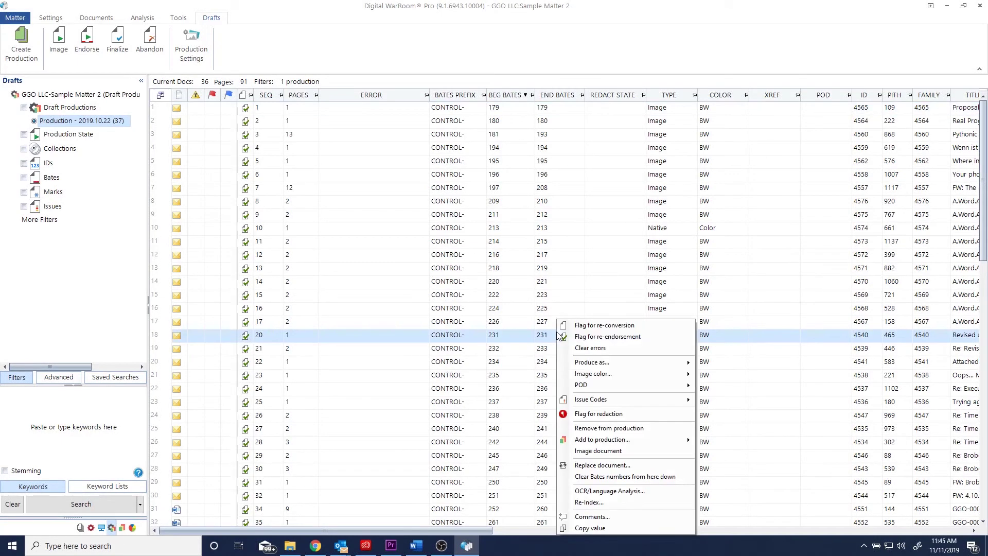
{"action": "left_click", "coordinate": [661, 476]}
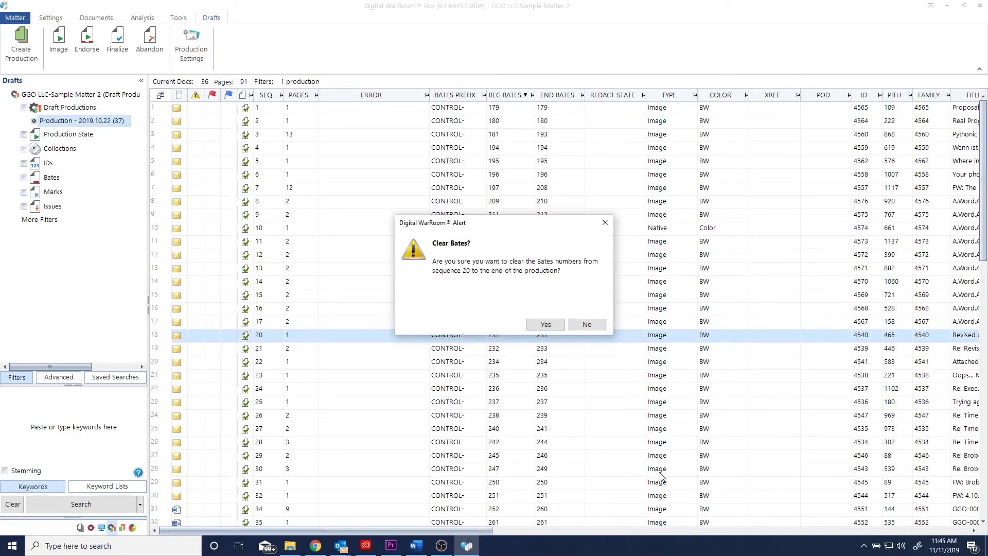
{"action": "left_click", "coordinate": [543, 326]}
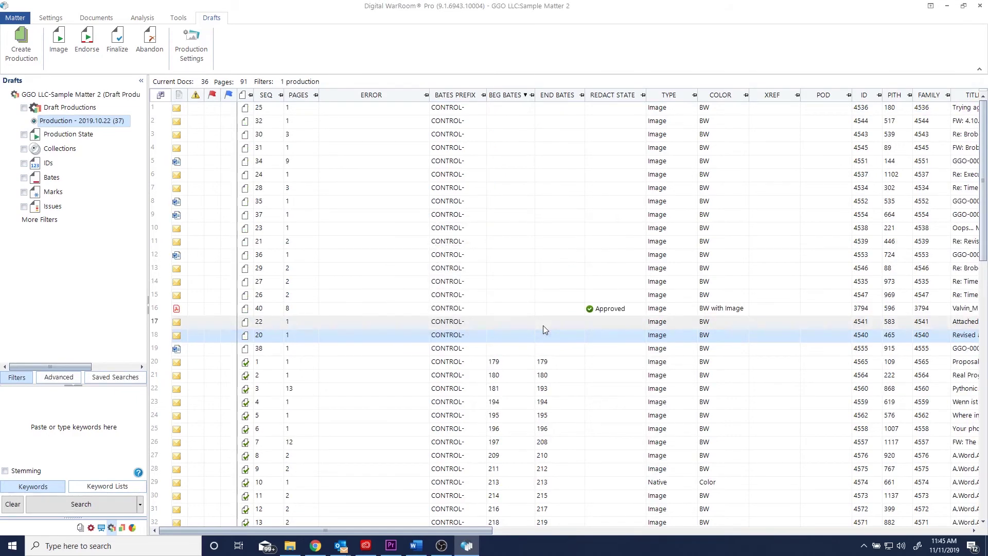
{"action": "left_click", "coordinate": [264, 95]}
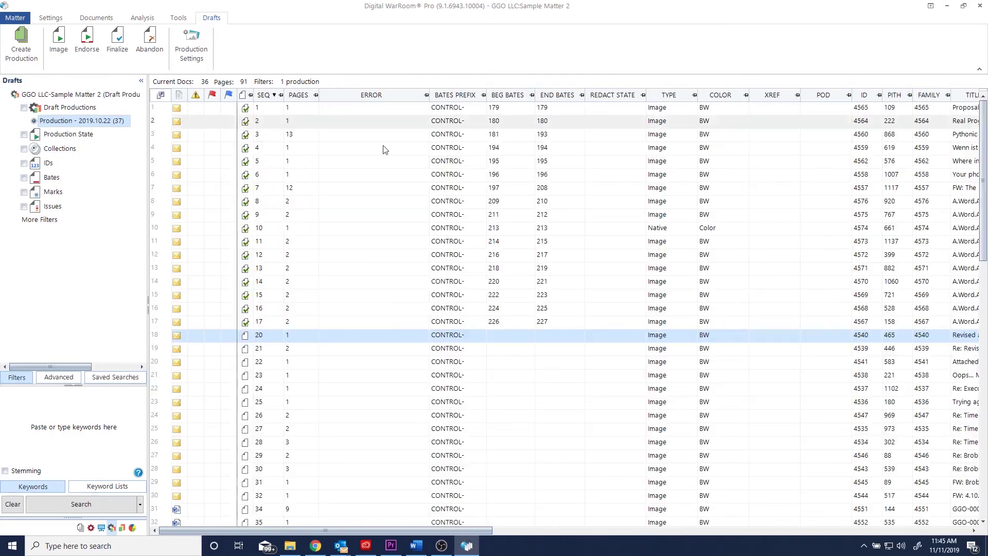
Endorse the production again to assign continuous Bates numbers from sequence 20 onward.
{"action": "scroll", "coordinate": [648, 329], "scroll_direction": "down", "scroll_amount": 3}
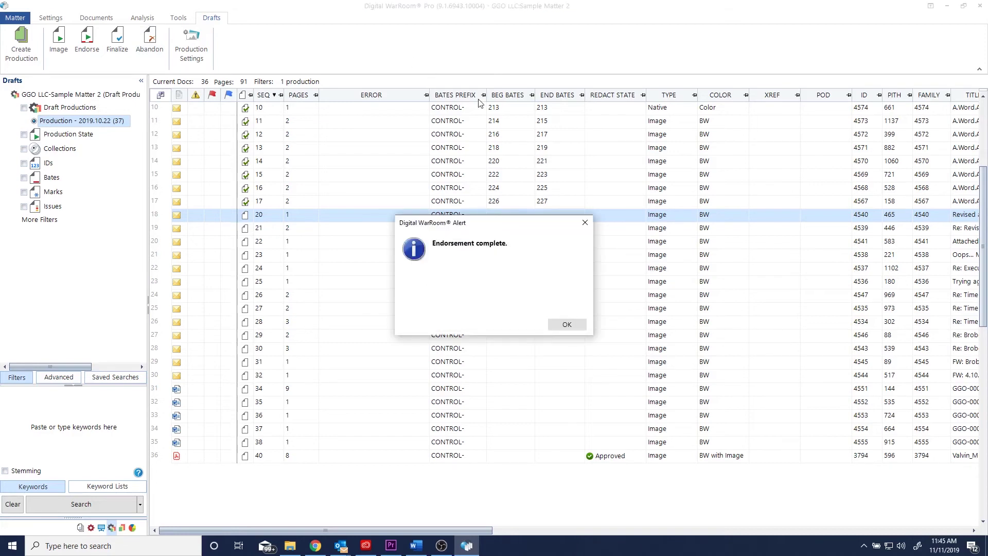
{"action": "left_click", "coordinate": [567, 325]}
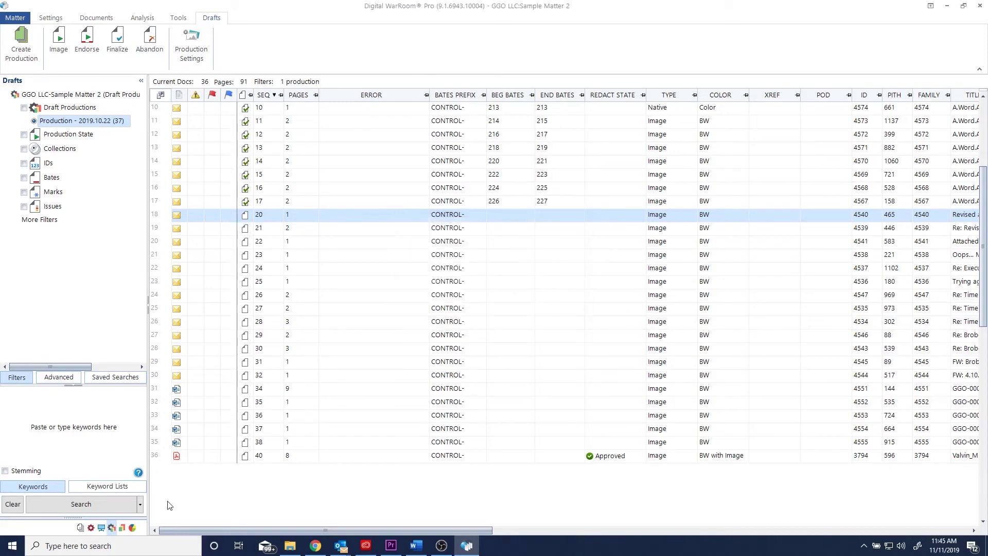
{"action": "left_click", "coordinate": [553, 337]}
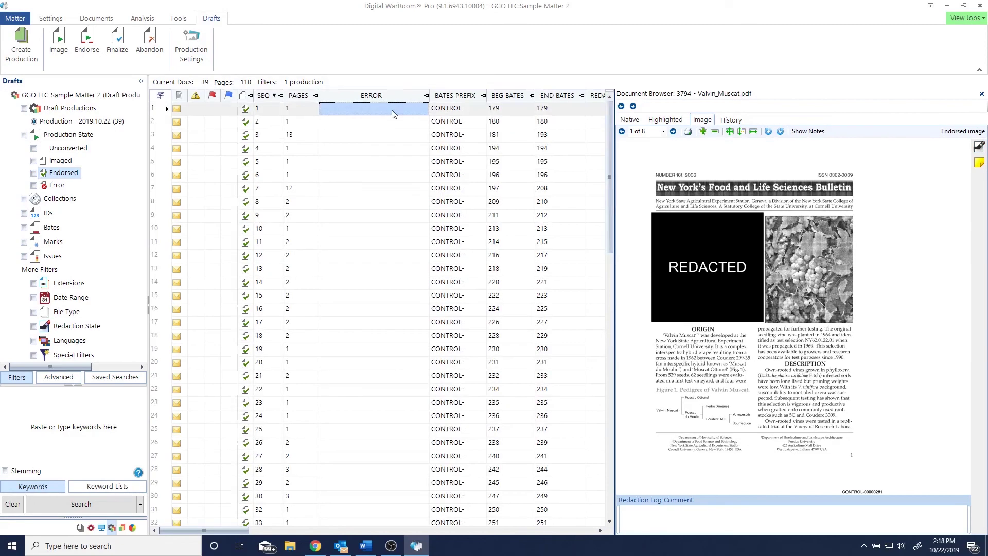
Run OCR/Language Analysis on all documents in the production, from sequence 1 through 40.
{"action": "scroll", "coordinate": [408, 272], "scroll_direction": "down", "scroll_amount": 8}
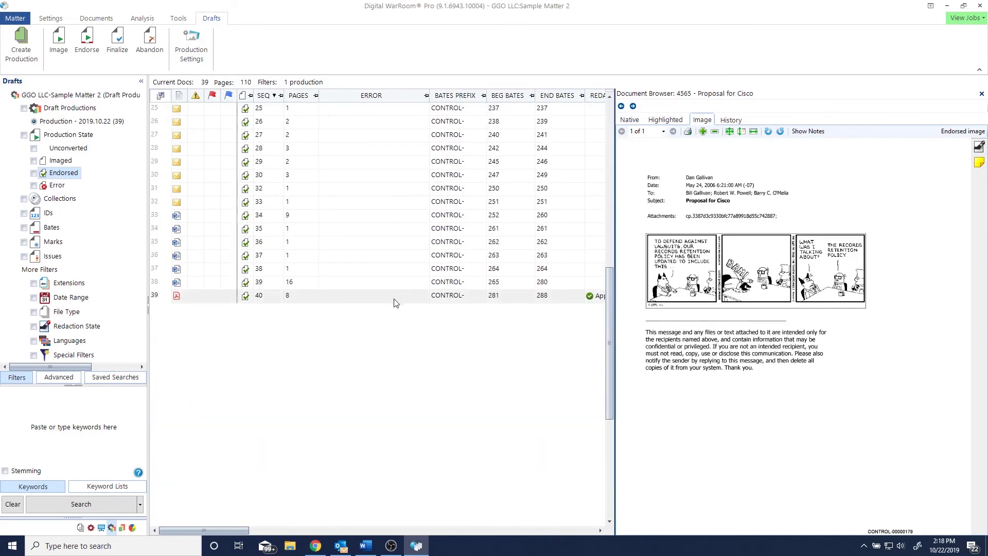
{"action": "left_click", "coordinate": [394, 297], "text": "shift"}
{"action": "right_click", "coordinate": [389, 263]}
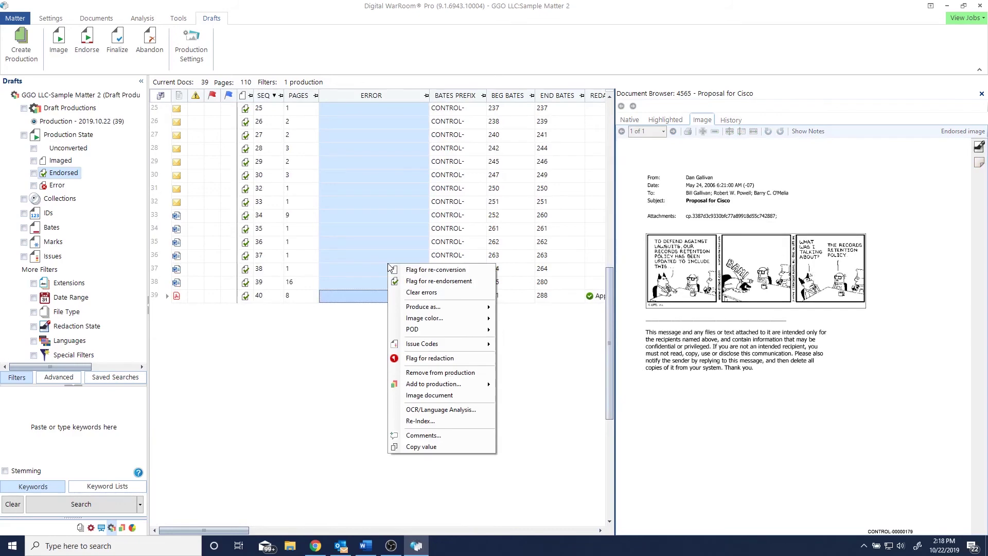
{"action": "left_click", "coordinate": [449, 414]}
{"action": "left_click", "coordinate": [622, 369]}
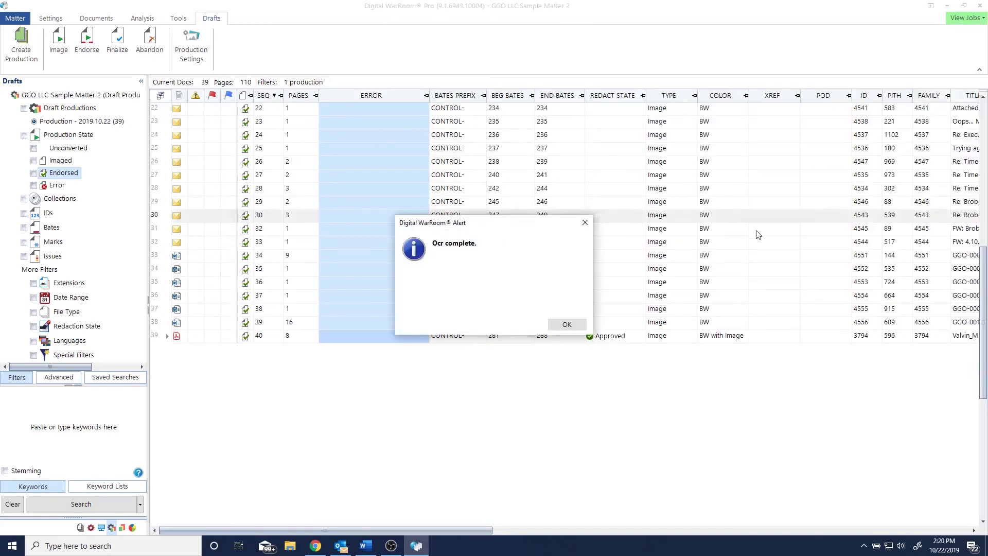
{"action": "left_click", "coordinate": [566, 325]}
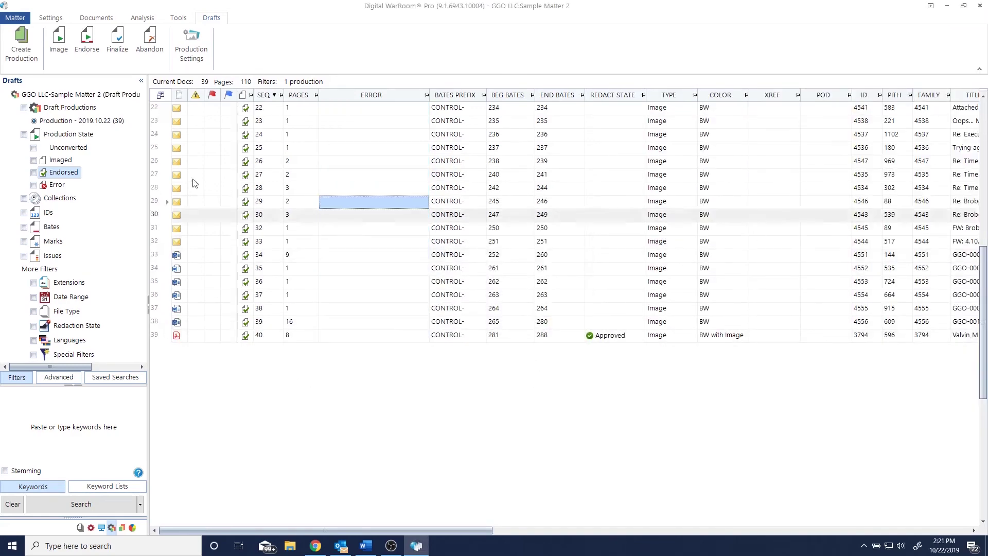
Finalize Production - 2019.10.22, acknowledging the warning about approved redactions.
{"action": "right_click", "coordinate": [63, 121]}
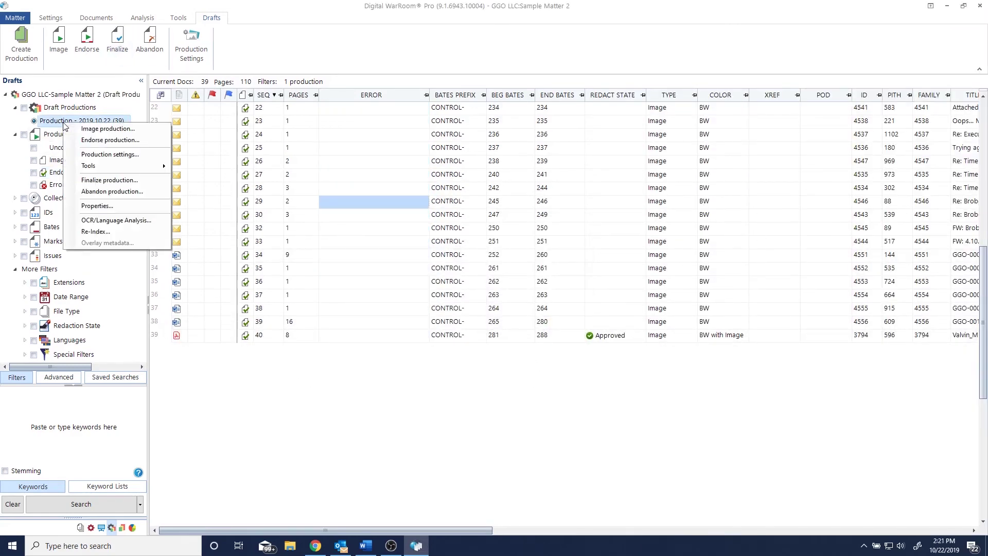
{"action": "left_click", "coordinate": [92, 179]}
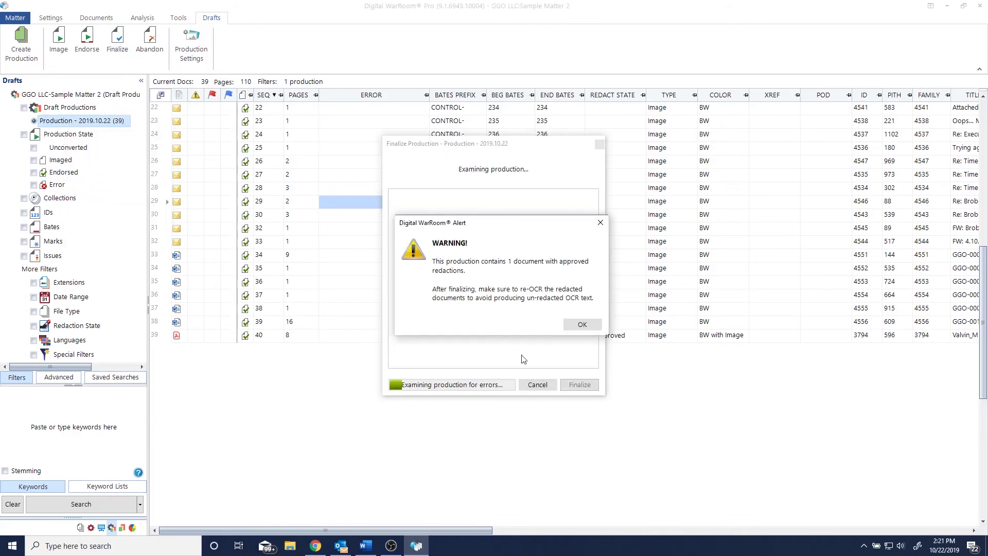
{"action": "left_click", "coordinate": [581, 326]}
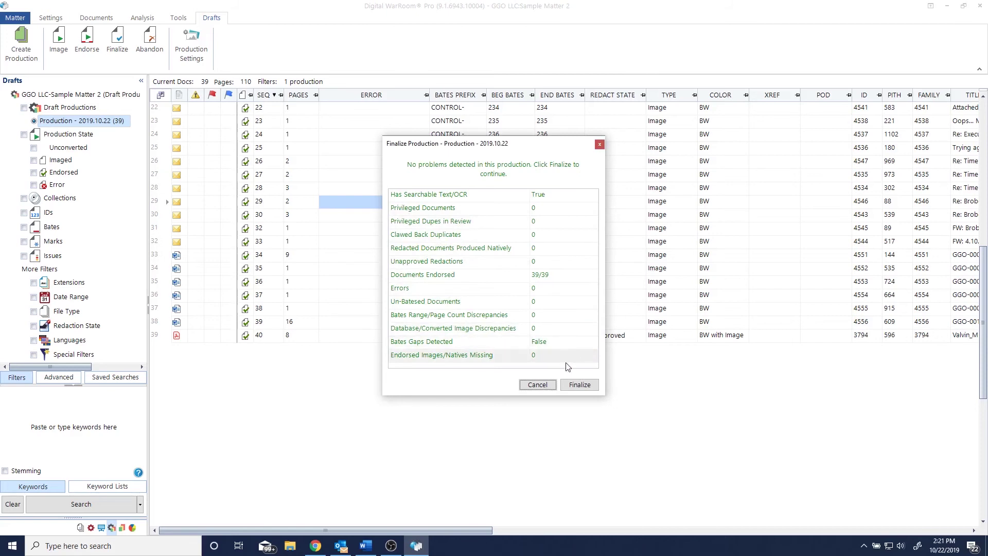
{"action": "left_click", "coordinate": [580, 384]}
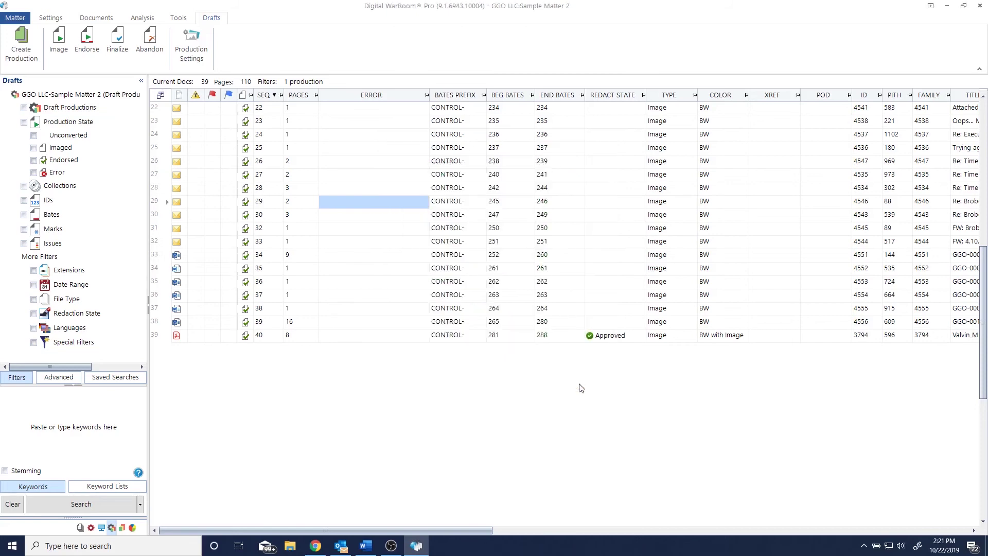
Switch to the produced documents and list only those in Production - 2019.10.22.
{"action": "left_click", "coordinate": [123, 529]}
{"action": "left_click", "coordinate": [44, 146]}
{"action": "left_click", "coordinate": [98, 505]}
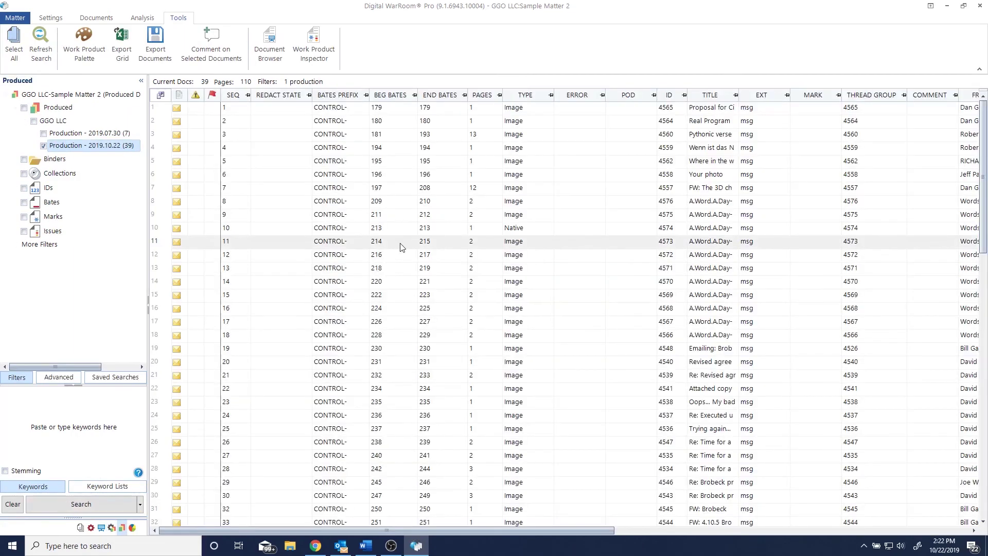
Review the remaining metadata columns of the produced documents and the fields available in the Field Chooser.
{"action": "left_click_drag", "start_coordinate": [520, 531], "coordinate": [888, 519]}
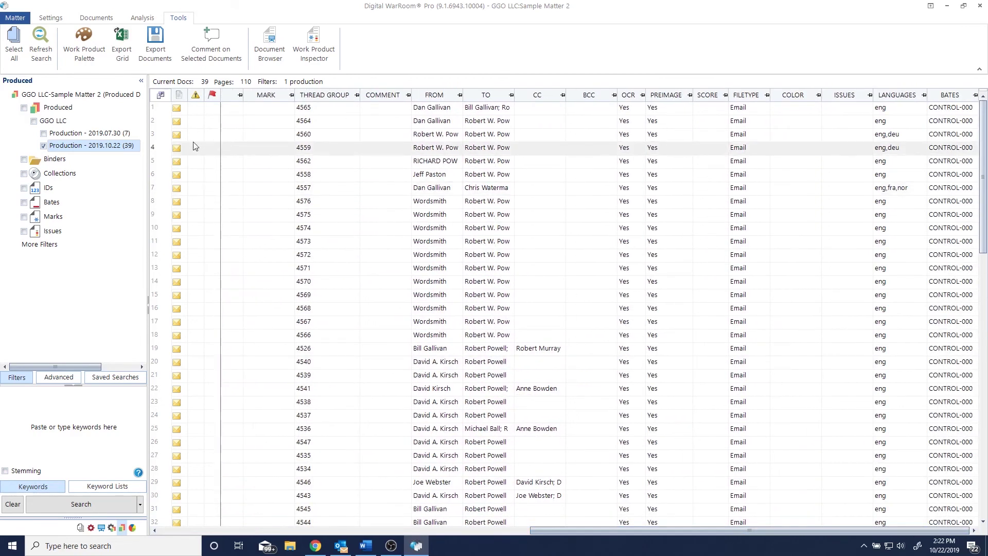
{"action": "left_click", "coordinate": [161, 96]}
{"action": "left_click_drag", "start_coordinate": [209, 221], "coordinate": [364, 378]}
{"action": "scroll", "coordinate": [252, 283], "scroll_direction": "down", "scroll_amount": 3}
{"action": "scroll", "coordinate": [251, 282], "scroll_direction": "down", "scroll_amount": 4}
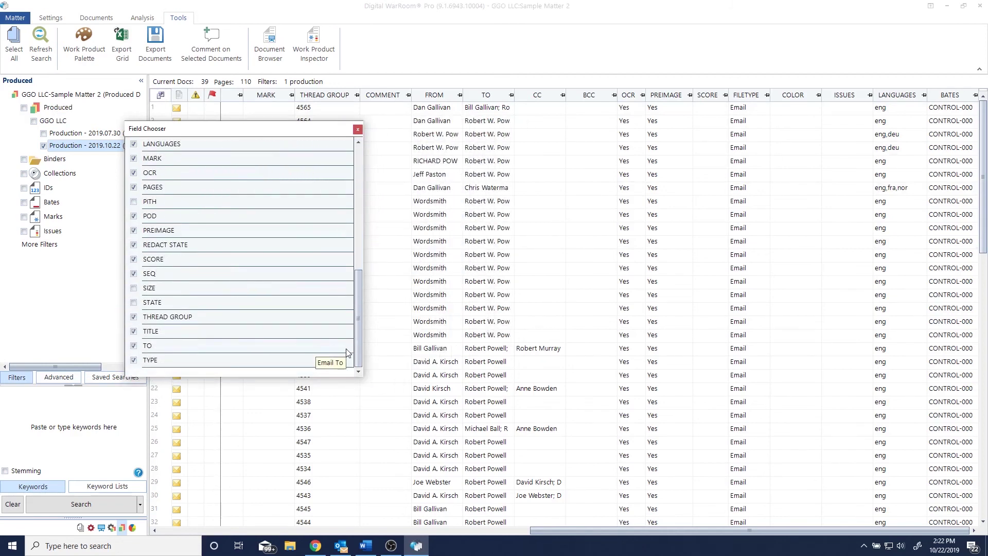
{"action": "left_click", "coordinate": [134, 303]}
{"action": "left_click", "coordinate": [134, 303]}
{"action": "left_click_drag", "start_coordinate": [358, 303], "coordinate": [376, 176]}
{"action": "left_click", "coordinate": [358, 129]}
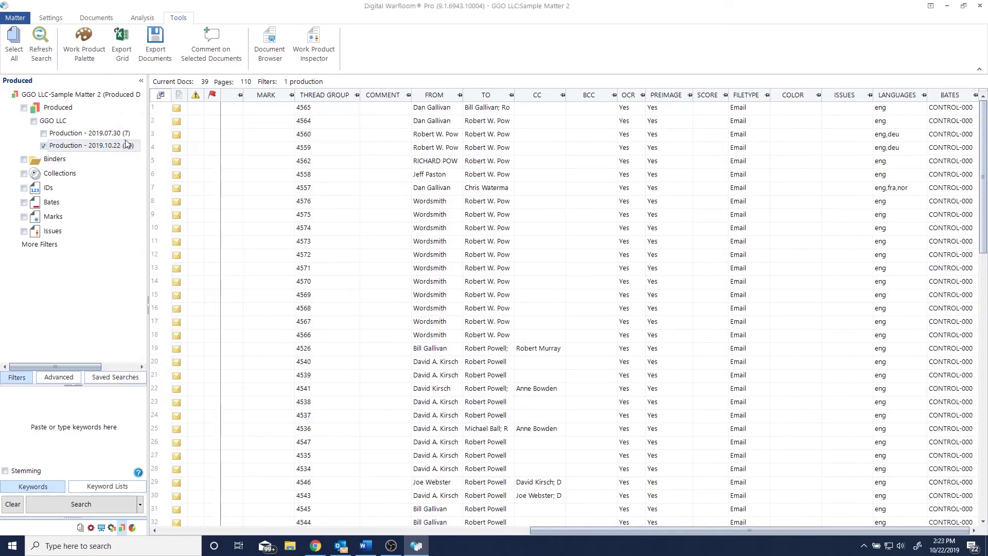
Start exporting Production - 2019.10.22, adding END BATES, BEGATTACH, ENDATTACH, BATES PREFIX, BCC, CC, COMMENT, DATE, EXT, FROM and POD to the load file columns.
{"action": "right_click", "coordinate": [108, 147]}
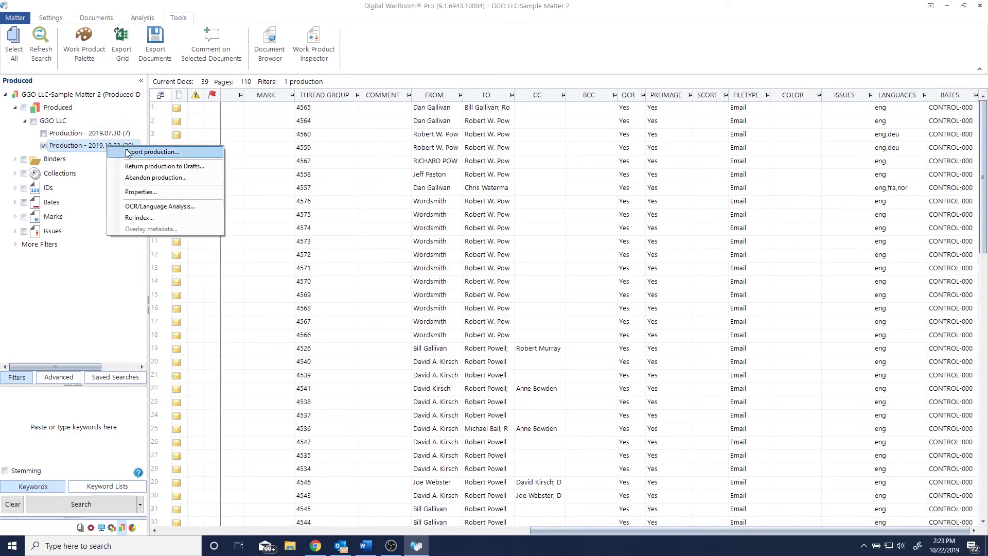
{"action": "left_click", "coordinate": [188, 153]}
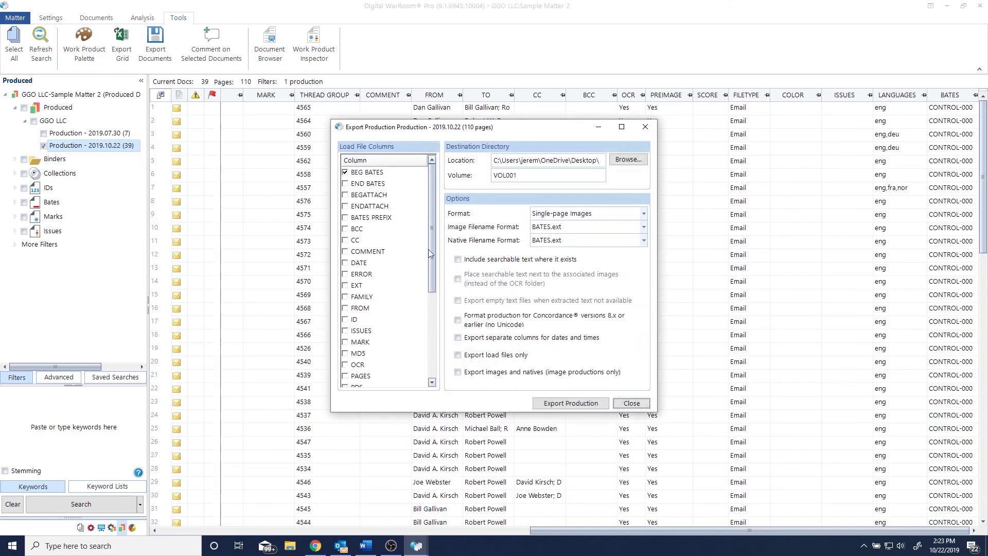
{"action": "left_click", "coordinate": [345, 183]}
{"action": "left_click", "coordinate": [345, 196]}
{"action": "left_click", "coordinate": [345, 262]}
{"action": "left_click", "coordinate": [345, 285]}
{"action": "left_click", "coordinate": [344, 308]}
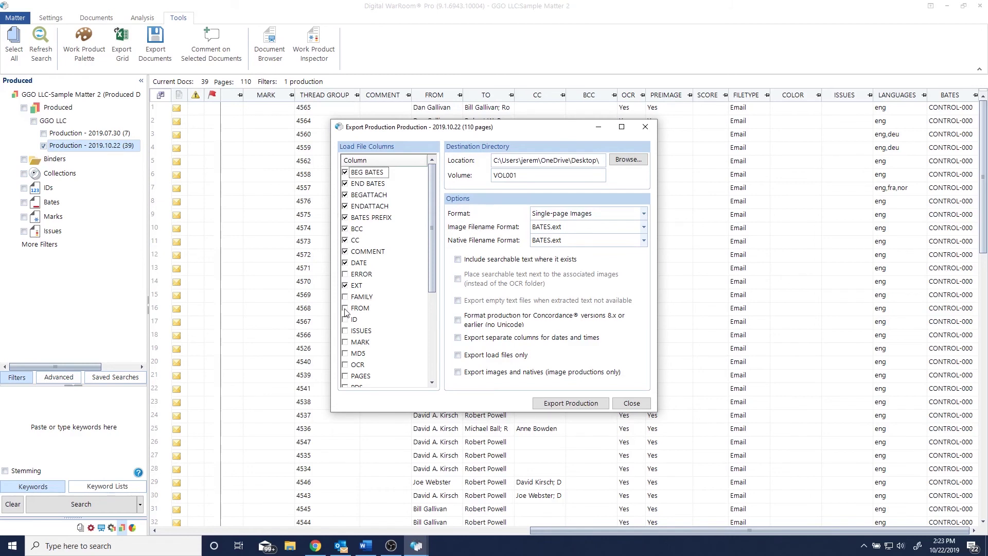
{"action": "scroll", "coordinate": [412, 340], "scroll_direction": "down", "scroll_amount": 3}
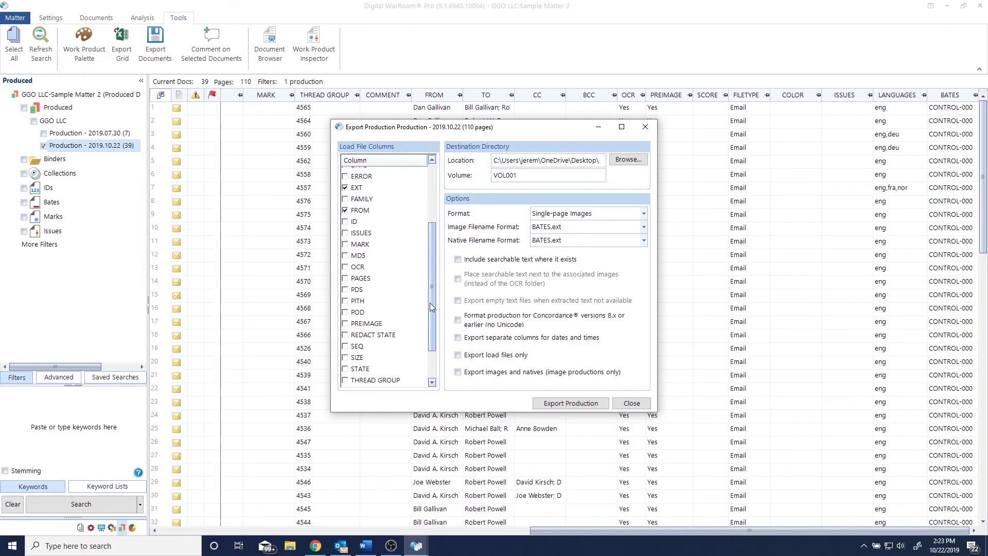
{"action": "left_click", "coordinate": [345, 313]}
Include searchable text where it exists and export the production as single-page images to volume VOL001.
{"action": "left_click", "coordinate": [458, 260]}
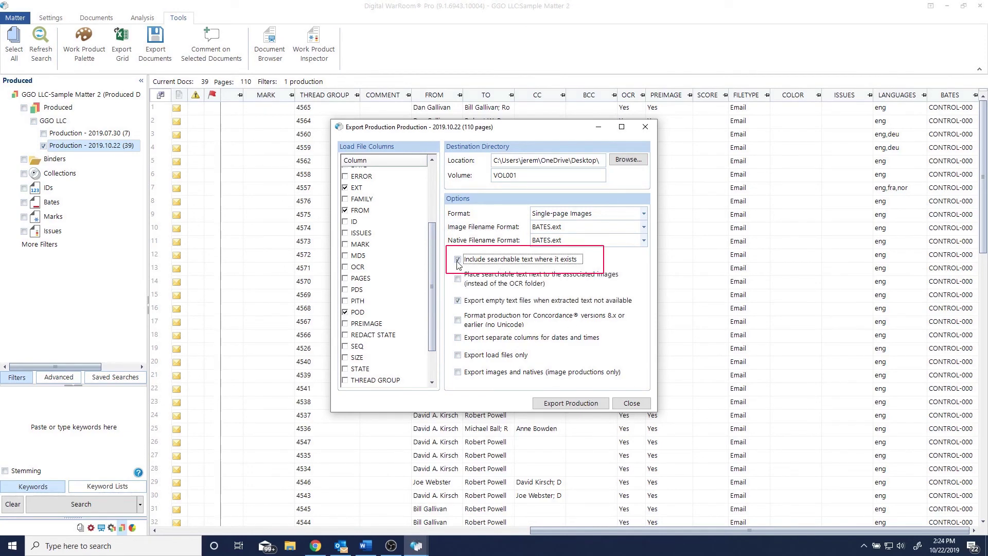
{"action": "left_click", "coordinate": [632, 163]}
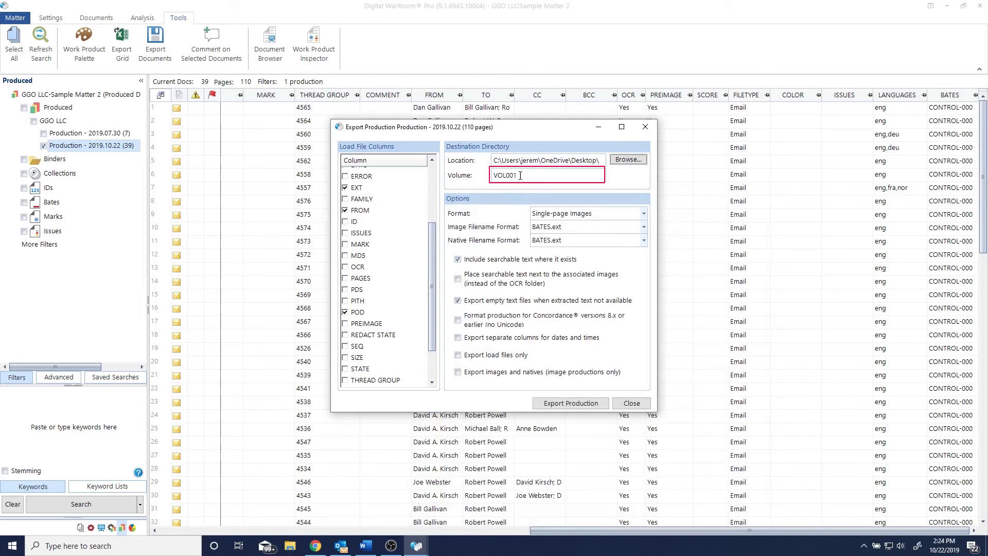
{"action": "left_click", "coordinate": [644, 214]}
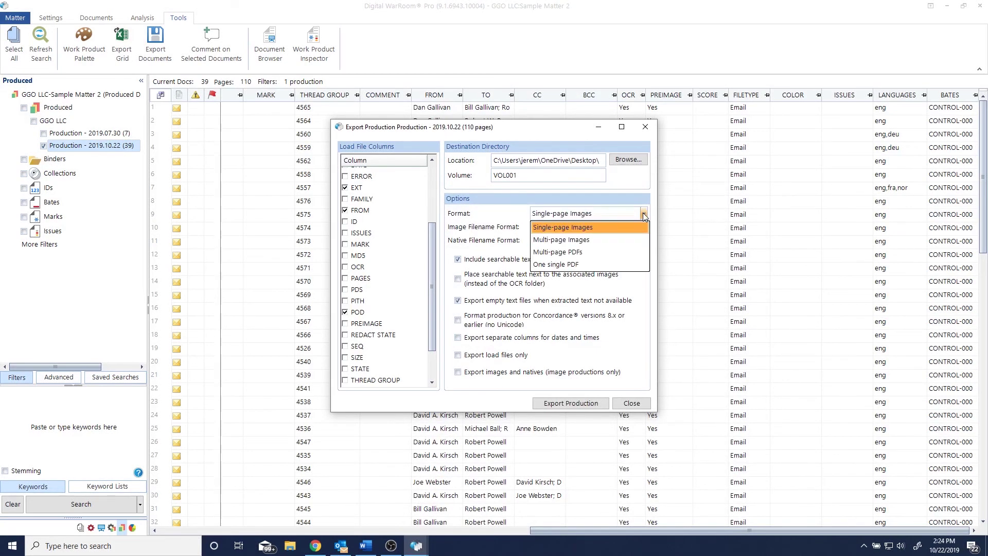
{"action": "left_click", "coordinate": [644, 214]}
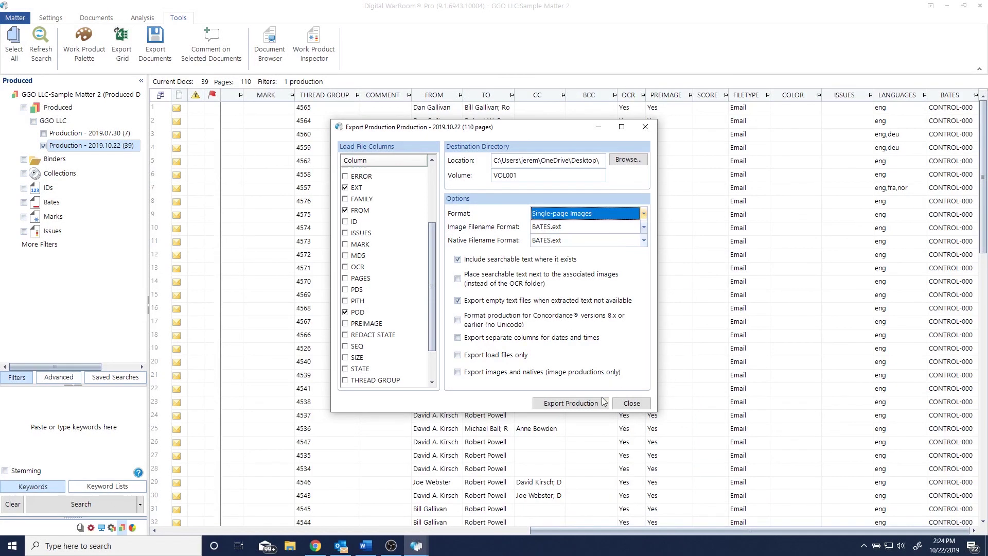
{"action": "left_click", "coordinate": [591, 405]}
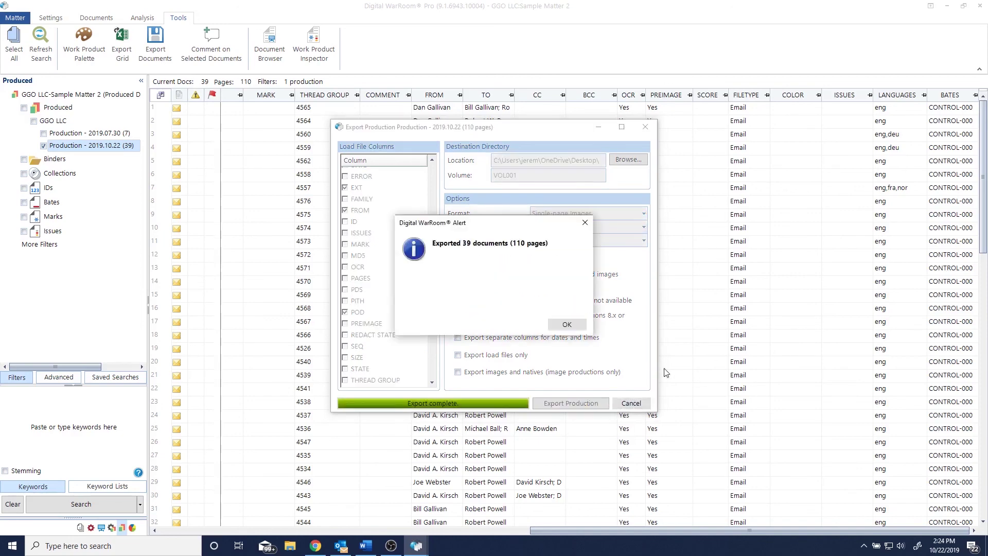
{"action": "left_click", "coordinate": [567, 324]}
In File Explorer, open the exported VOL001 volume's DATA folder and widen the Type column to check the load file formats.
{"action": "left_click", "coordinate": [354, 207]}
{"action": "double_click", "coordinate": [354, 207]}
{"action": "double_click", "coordinate": [354, 208]}
{"action": "left_click_drag", "start_coordinate": [592, 192], "coordinate": [664, 199]}
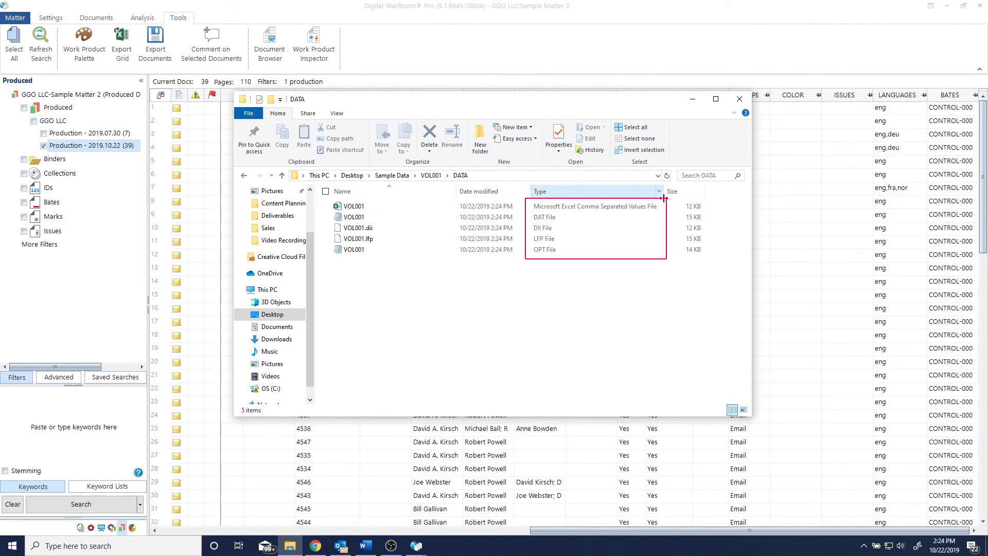
Browse the exported page images in the 00\000 subfolder of VOL001's IMAGES folder.
{"action": "left_click", "coordinate": [431, 175]}
{"action": "double_click", "coordinate": [404, 217]}
{"action": "double_click", "coordinate": [399, 207]}
{"action": "double_click", "coordinate": [399, 211]}
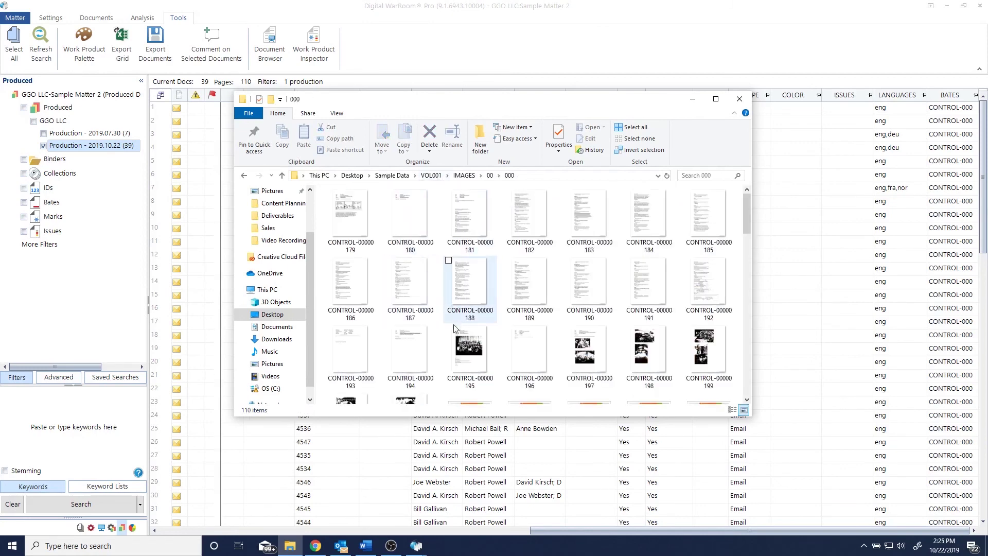
{"action": "left_click", "coordinate": [749, 264]}
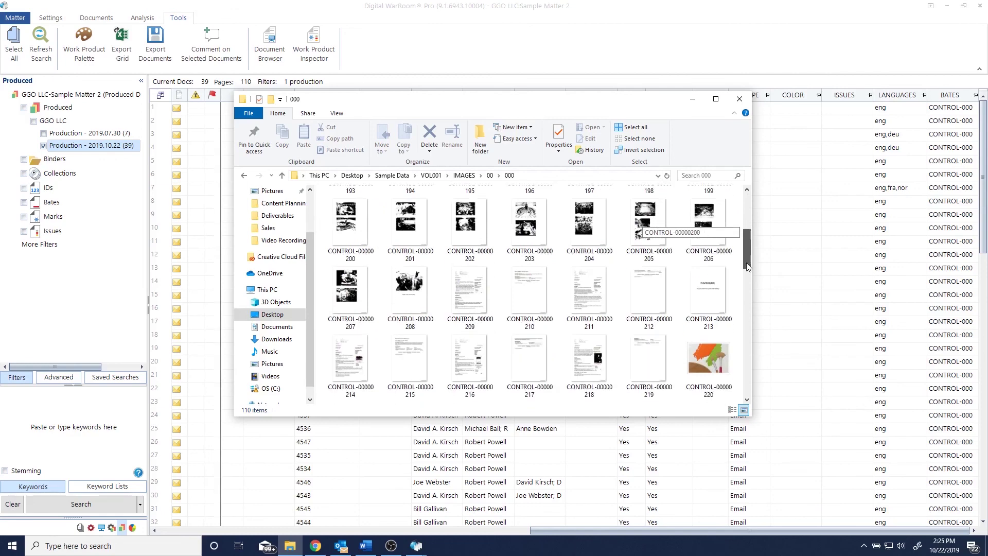
Open the native e-mail CONTROL-00000213 from VOL001's NATIVE folder, view it and close it.
{"action": "left_click", "coordinate": [464, 175]}
{"action": "left_click", "coordinate": [432, 175]}
{"action": "double_click", "coordinate": [447, 232]}
{"action": "double_click", "coordinate": [401, 207]}
{"action": "double_click", "coordinate": [401, 207]}
{"action": "left_click", "coordinate": [398, 207]}
{"action": "double_click", "coordinate": [397, 207]}
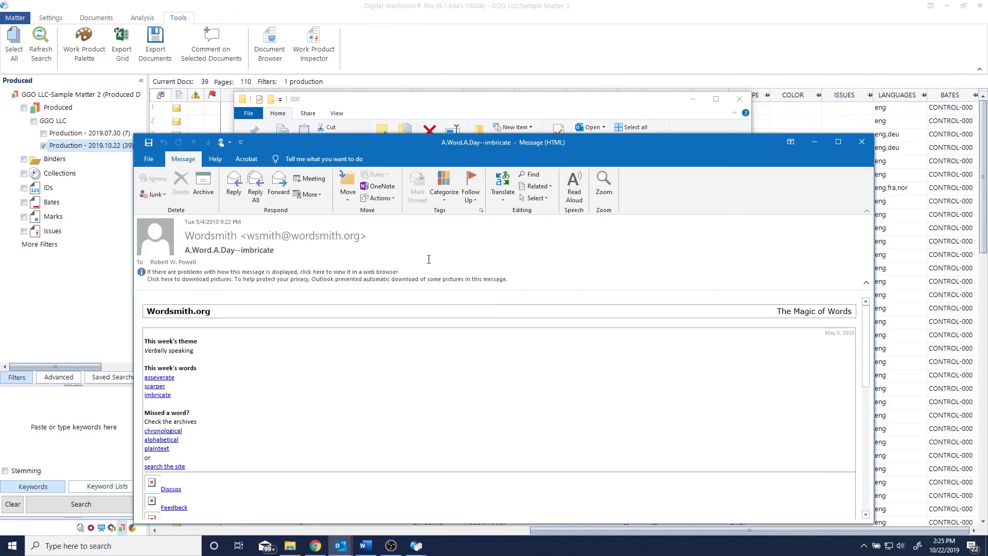
{"action": "left_click", "coordinate": [862, 142]}
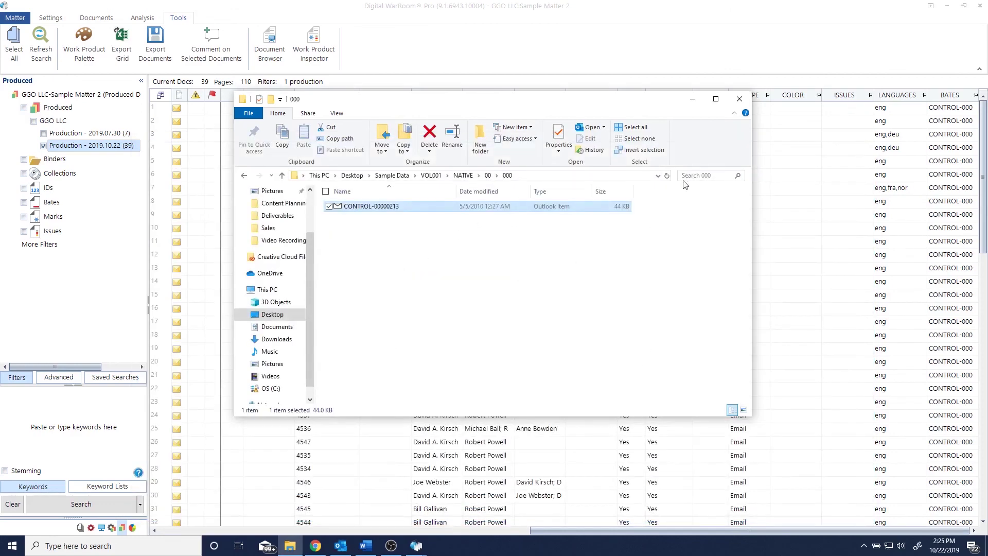
Open the text file CONTROL-00000179 from VOL001's OCR folder and enlarge its window to examine the extracted text.
{"action": "left_click", "coordinate": [432, 175]}
{"action": "left_click", "coordinate": [363, 240]}
{"action": "double_click", "coordinate": [364, 240]}
{"action": "double_click", "coordinate": [347, 206]}
{"action": "double_click", "coordinate": [348, 206]}
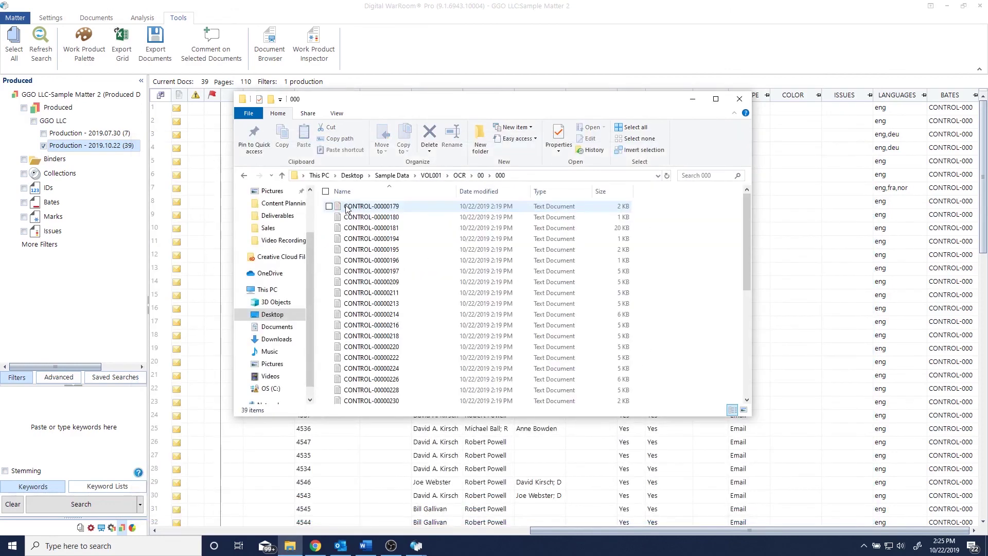
{"action": "double_click", "coordinate": [400, 207]}
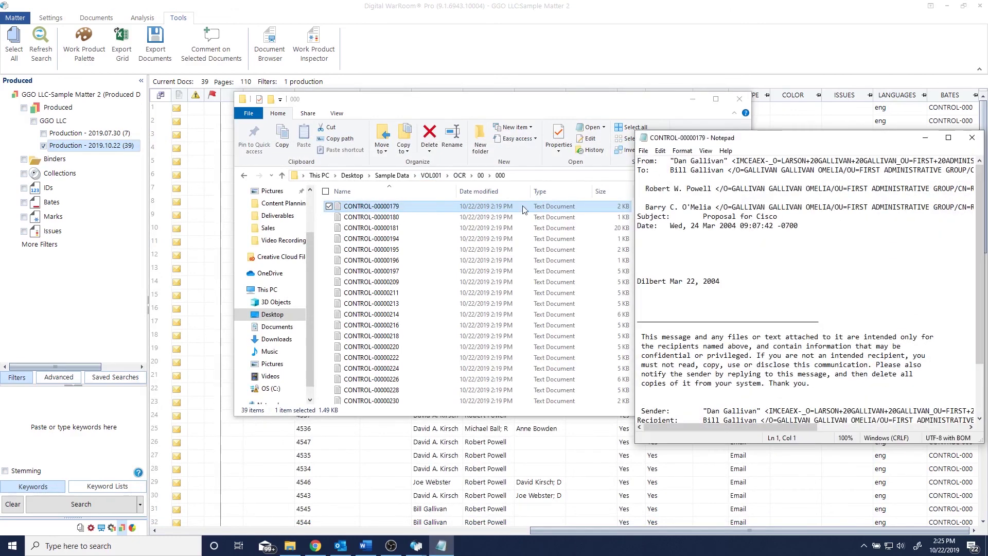
{"action": "left_click_drag", "start_coordinate": [719, 110], "coordinate": [399, 110]}
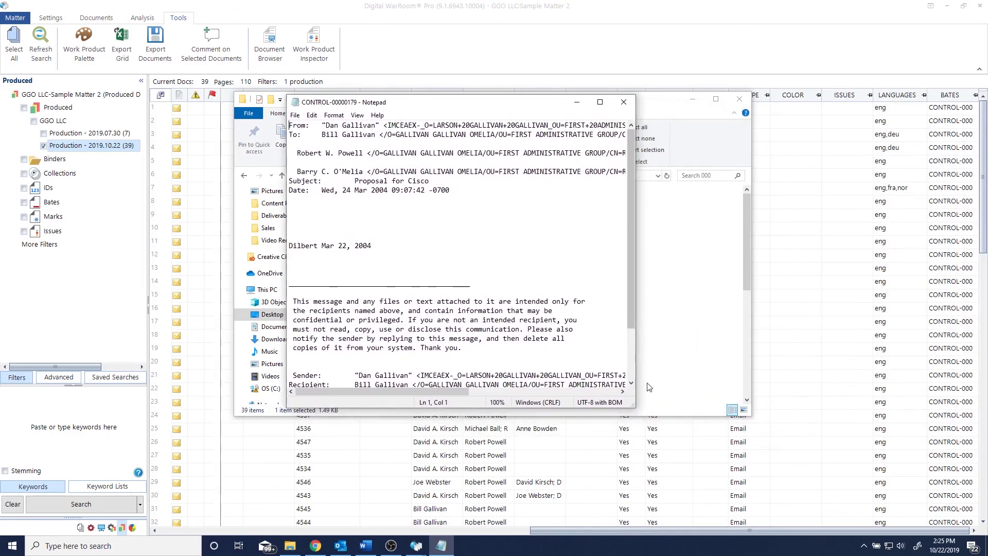
{"action": "left_click_drag", "start_coordinate": [650, 440], "coordinate": [838, 476]}
{"action": "scroll", "coordinate": [603, 301], "scroll_direction": "right", "scroll_amount": 2}
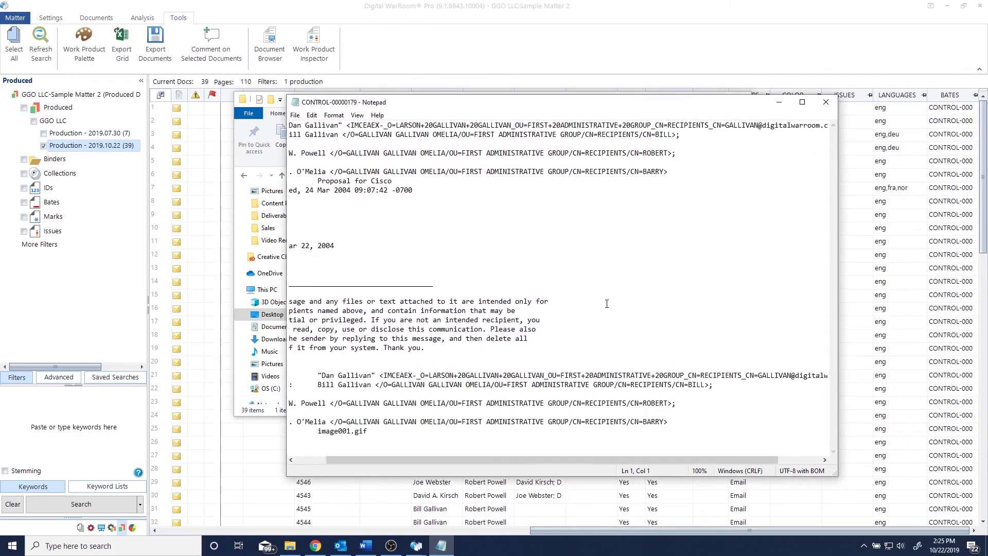